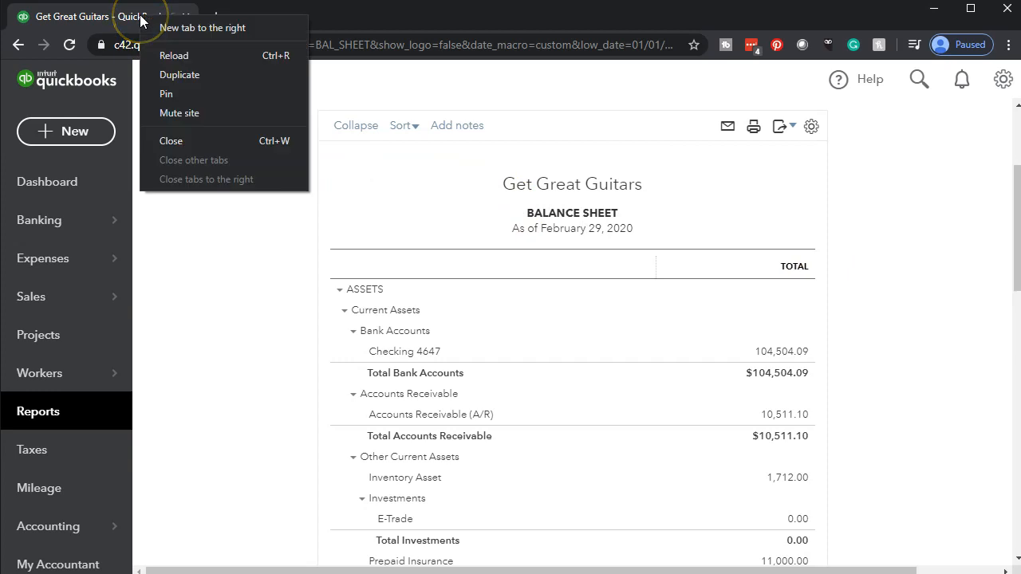
Duplicate the balance sheet tab, with the navigation menu collapsed and the page enlarged for reading
left_click(172, 70)
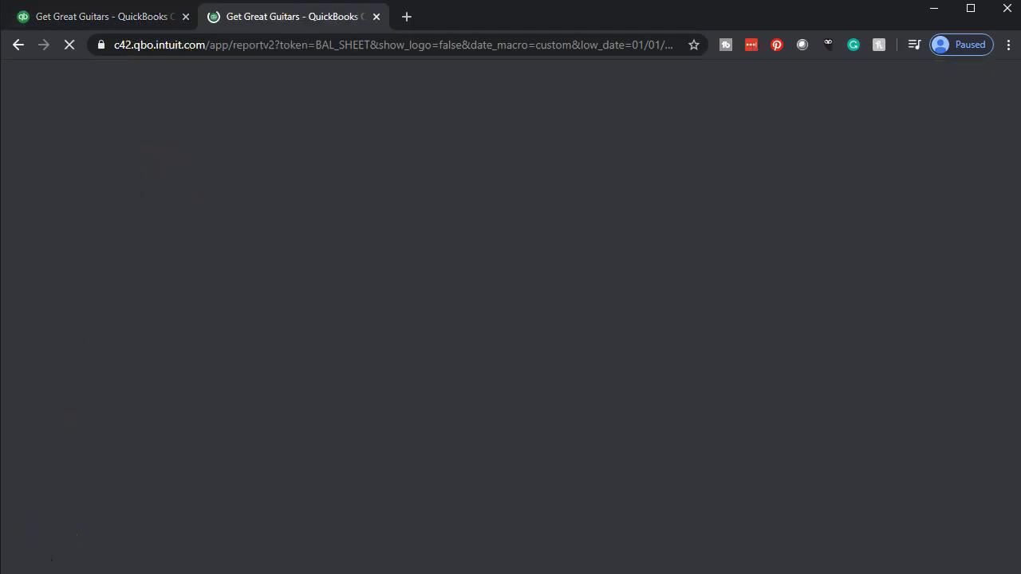
left_click(151, 78)
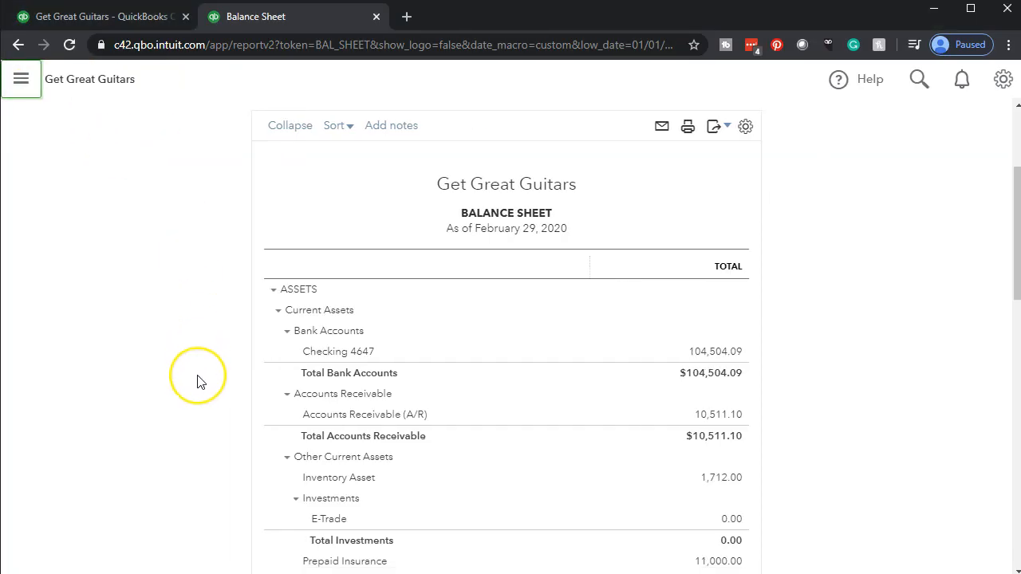
key("ctrl+equal")
key("ctrl+equal")
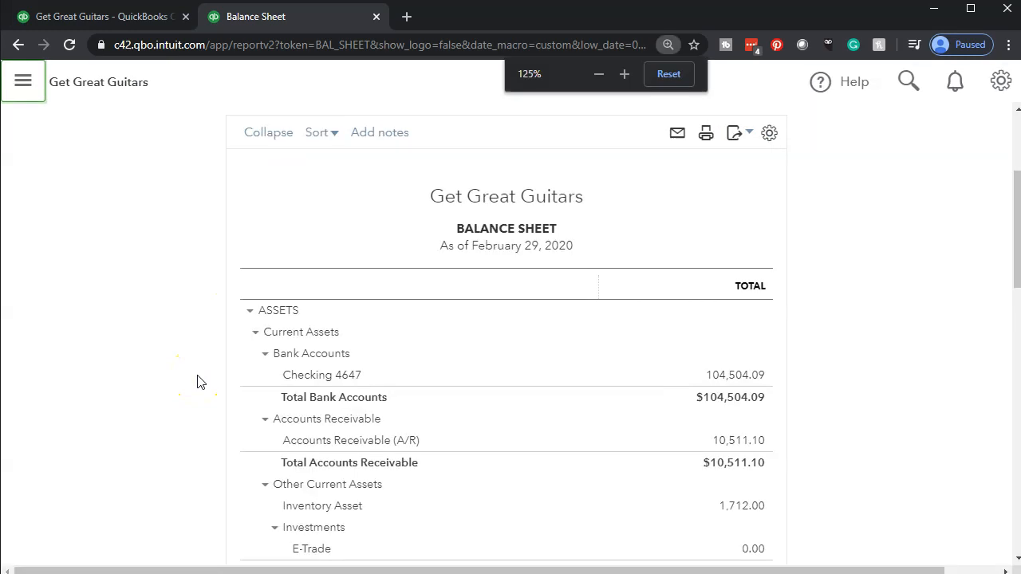
Examine the transactions, amounts and balances behind the first note payable under Long-Term Liabilities, and return to the balance sheet
scroll(200, 379, "down", 10)
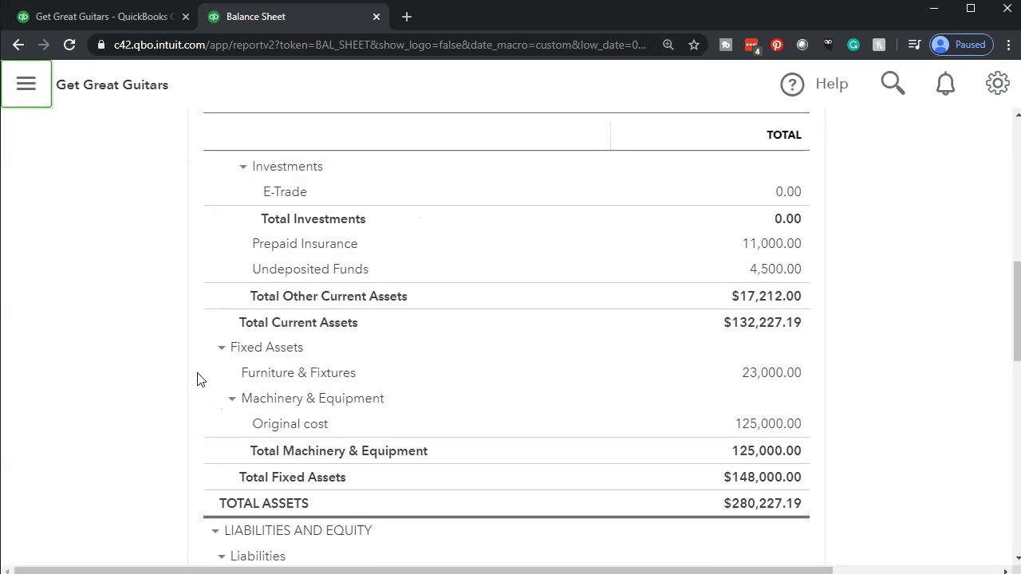
scroll(199, 380, "down", 3)
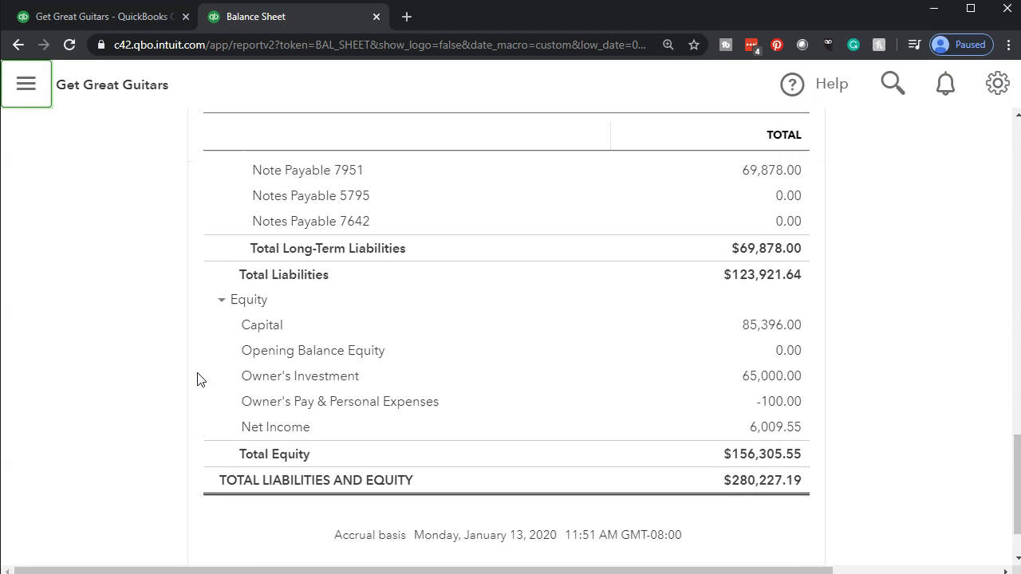
scroll(200, 380, "up", 2)
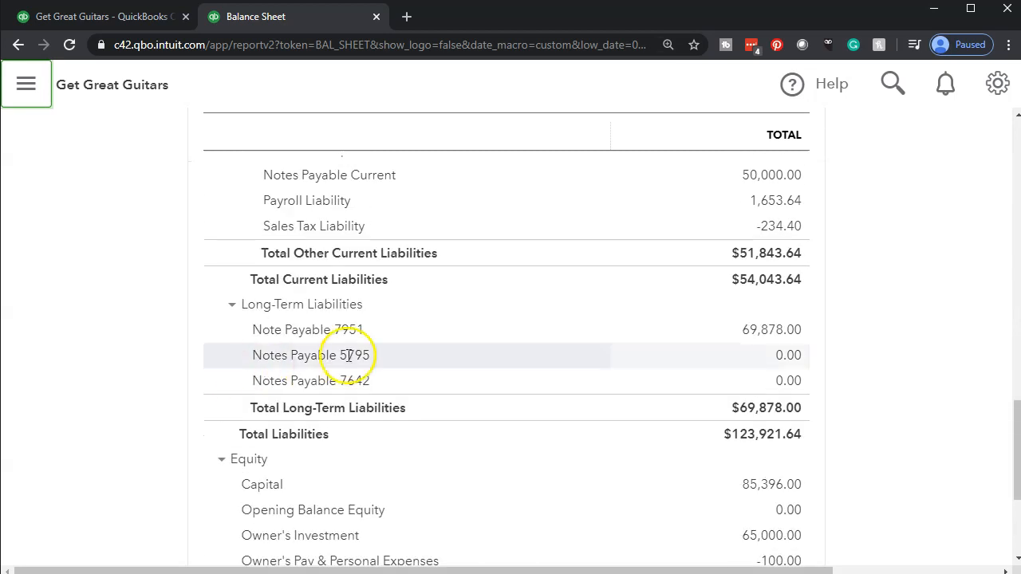
left_click(770, 333)
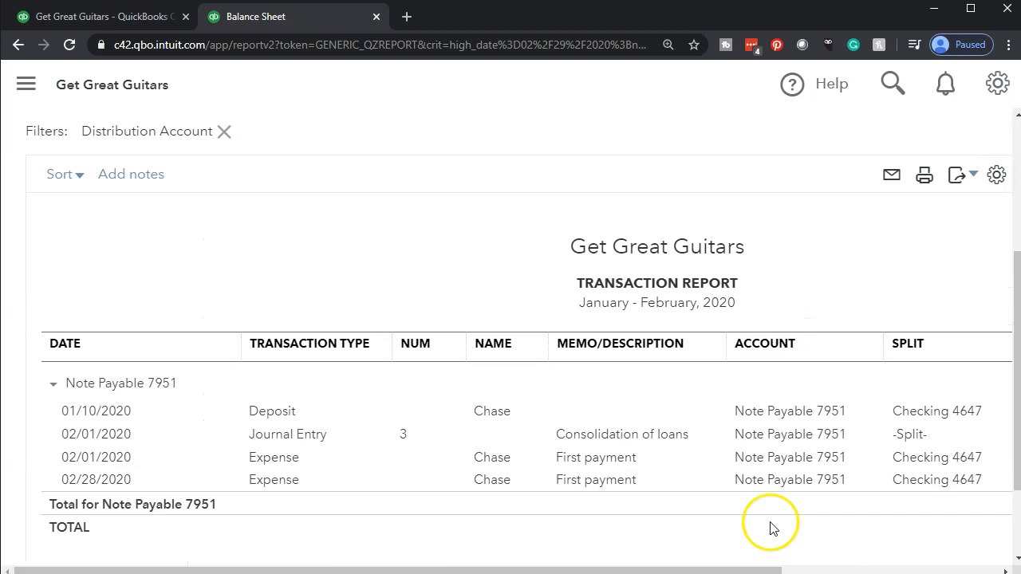
left_click_drag(752, 569, 920, 569)
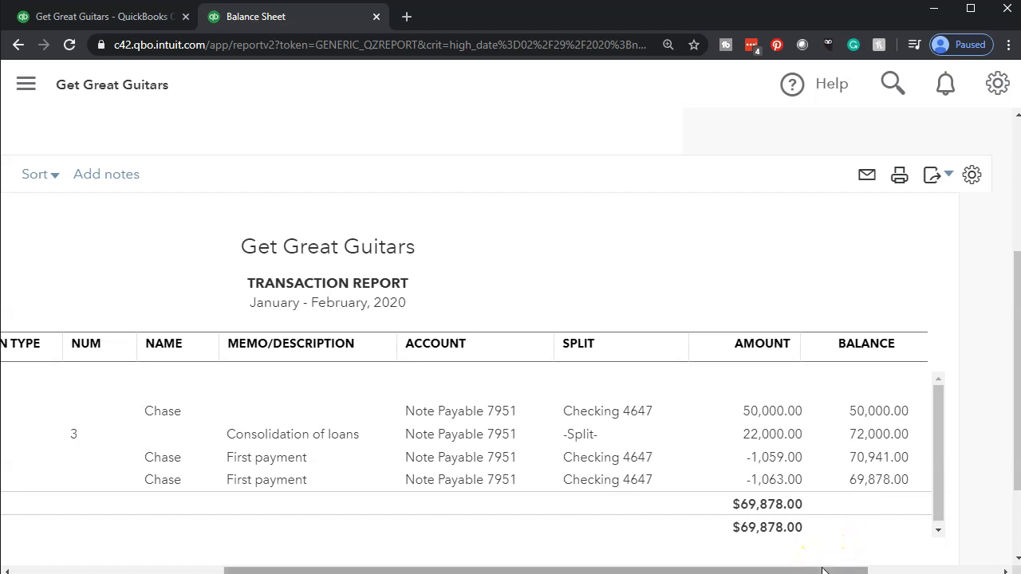
left_click_drag(822, 569, 413, 488)
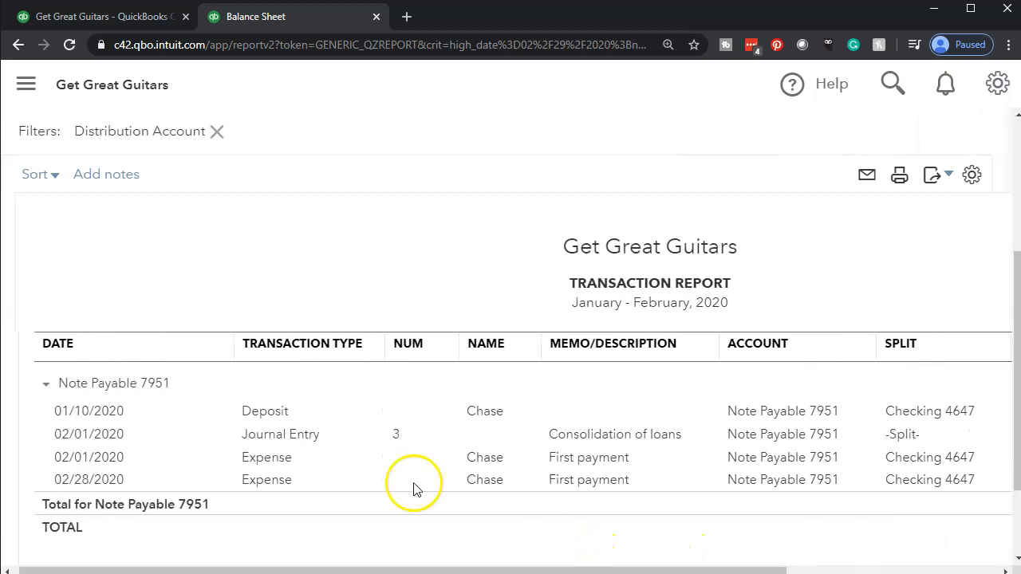
scroll(212, 406, "up", 3)
left_click(144, 201)
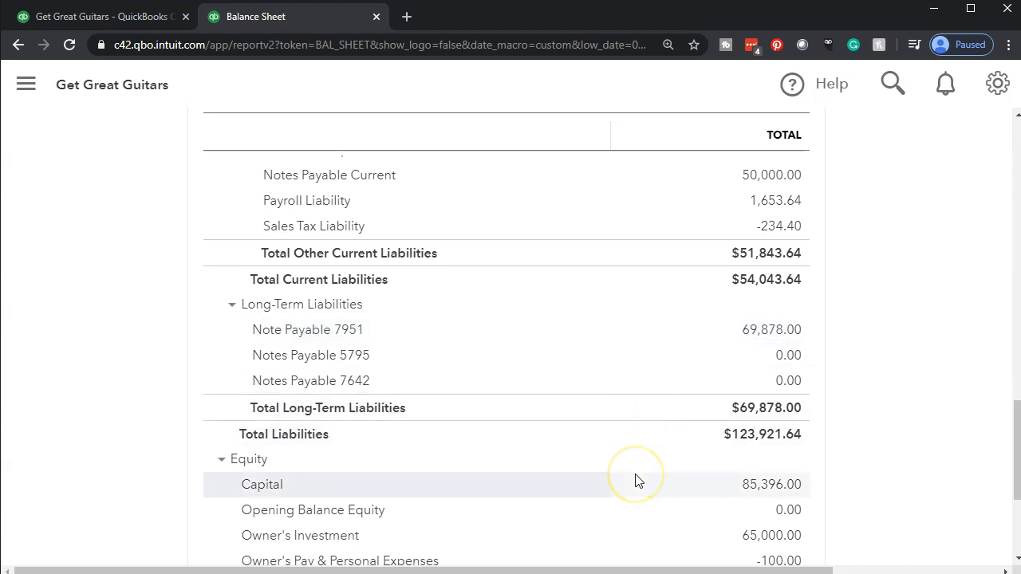
Switch to the Loans.xlsx workbook in Excel and bring the full Loan Amortization table on the Loan 2 (2) sheet into view
left_click(578, 573)
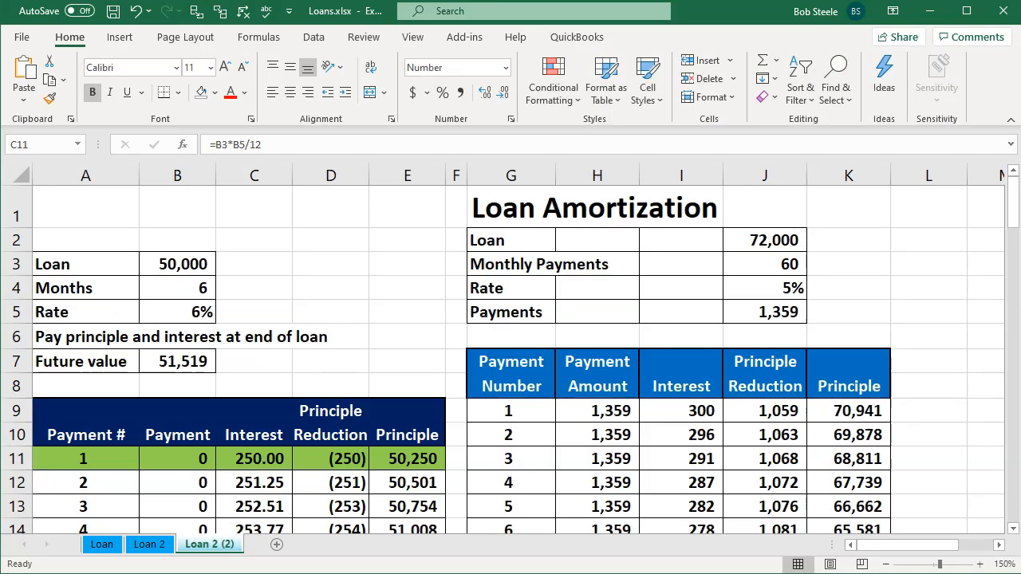
left_click(588, 437)
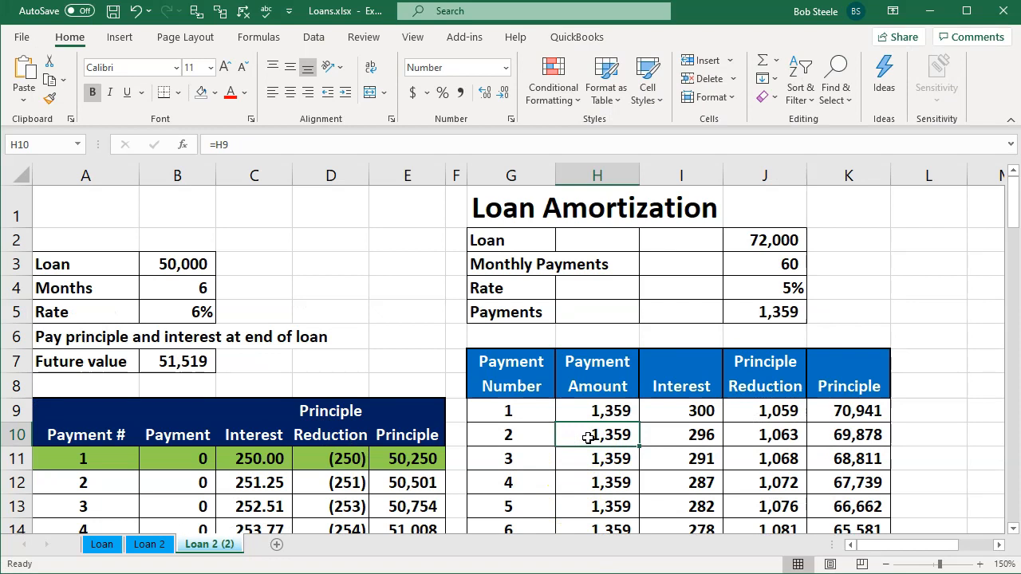
key("Right")
key("Right")
key("Right")
key("Right")
key("Right")
key("Right")
key("Right")
key("Right")
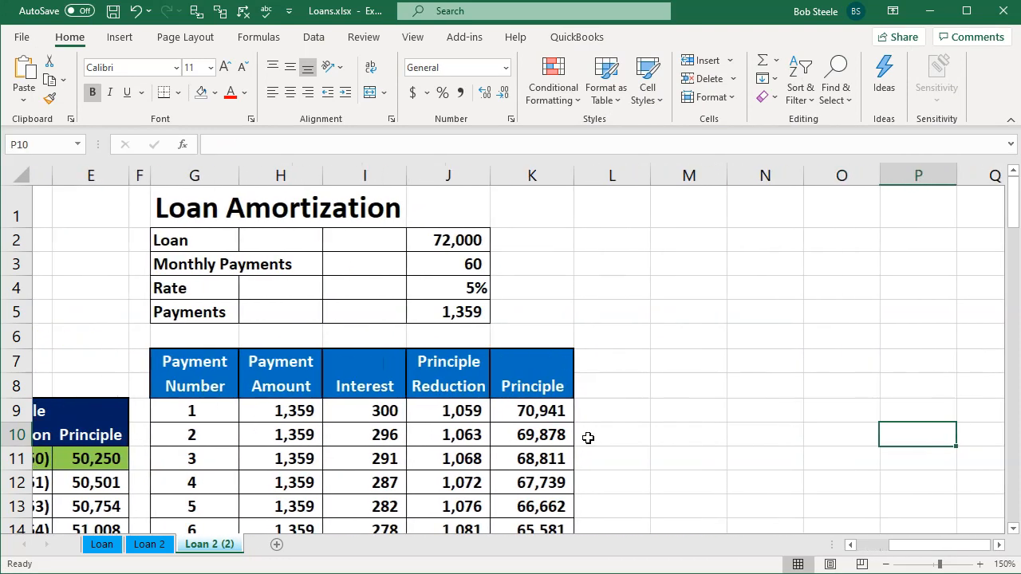
key("Right")
key("Right")
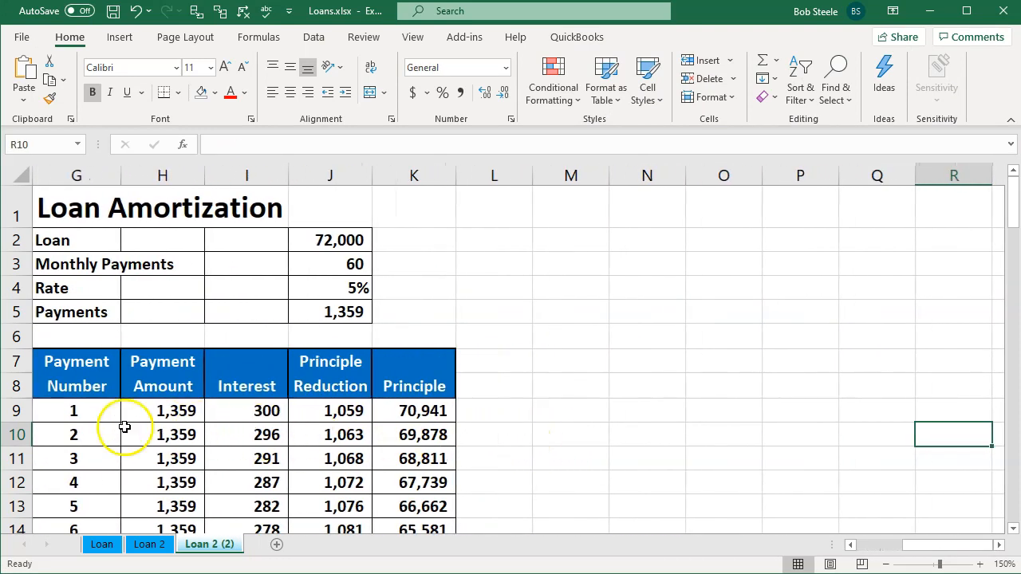
Fill the payment 2 row of the Loan Amortization table, cells G10:K10, with the standard light green color
left_click_drag(95, 431, 386, 434)
right_click(386, 434)
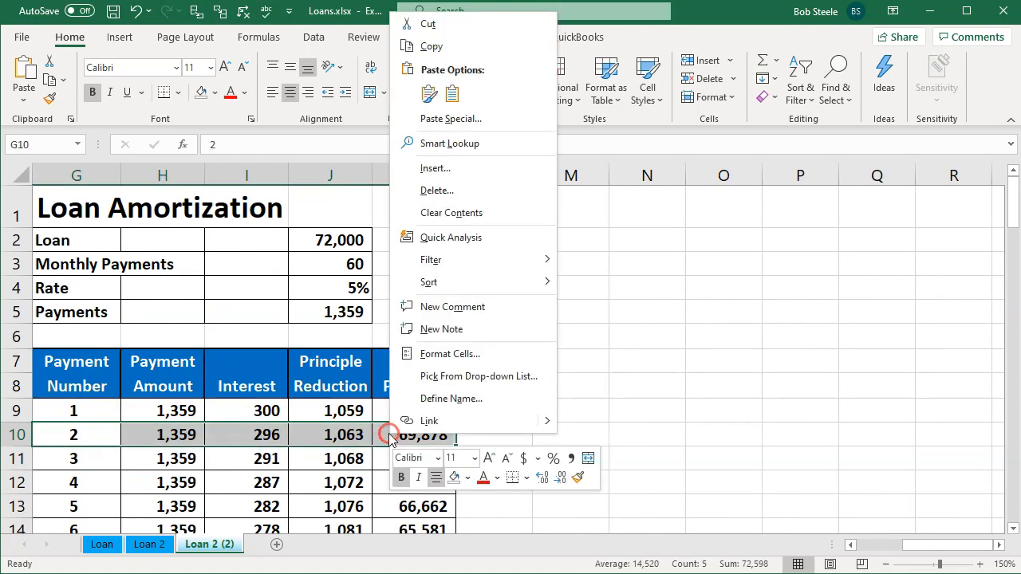
left_click(469, 477)
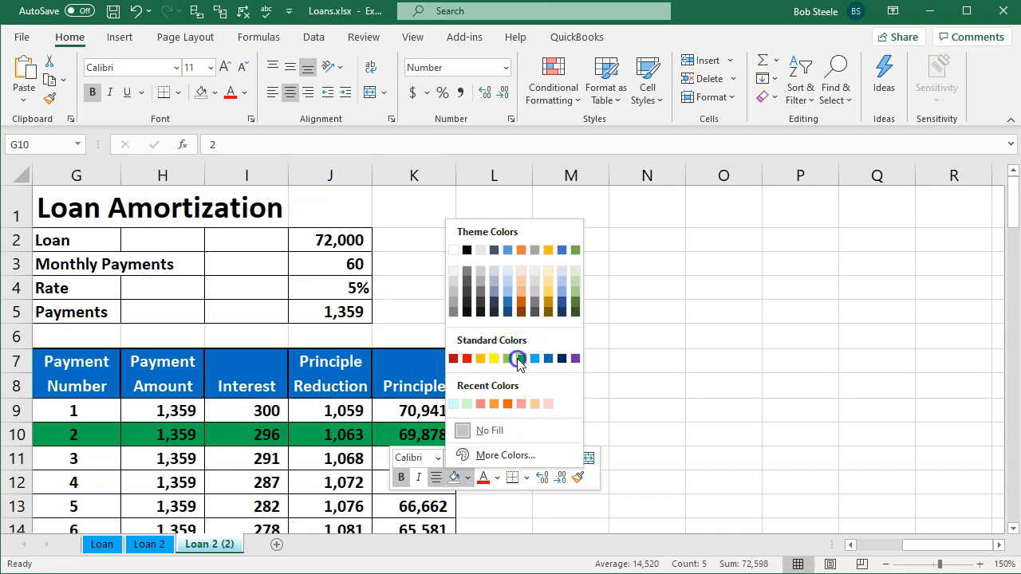
left_click(520, 359)
left_click(467, 477)
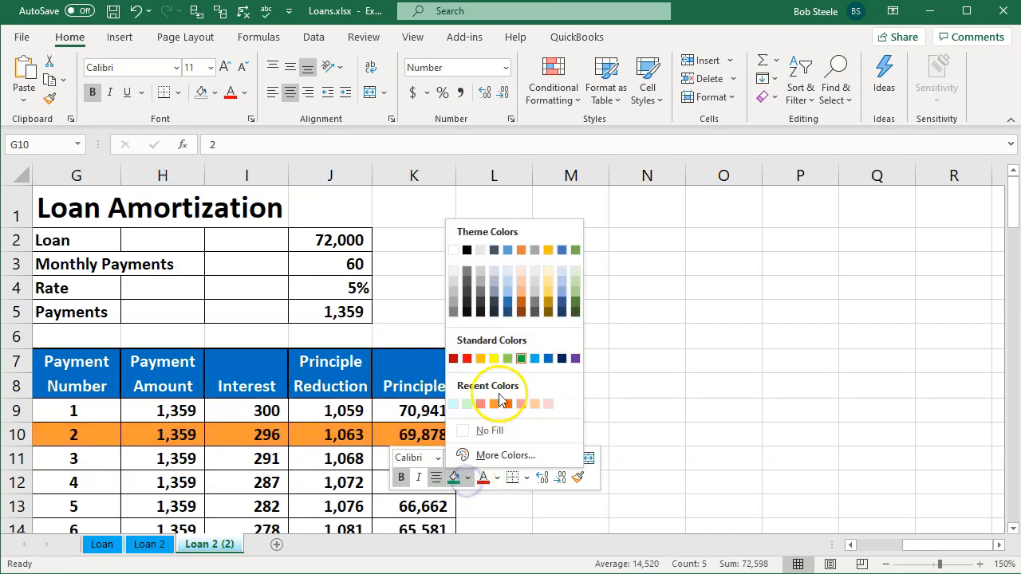
left_click(504, 346)
left_click(352, 410)
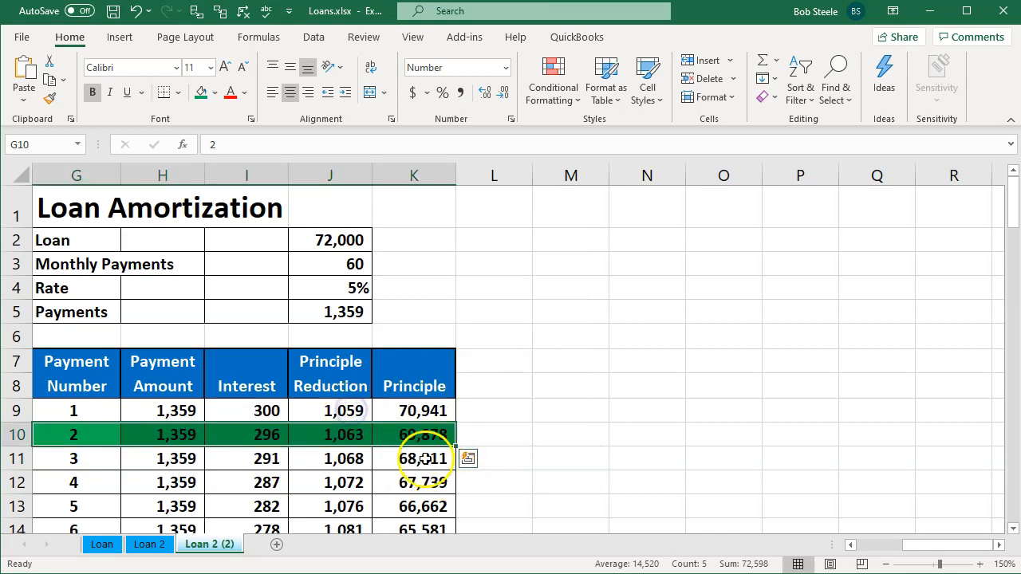
right_click(417, 433)
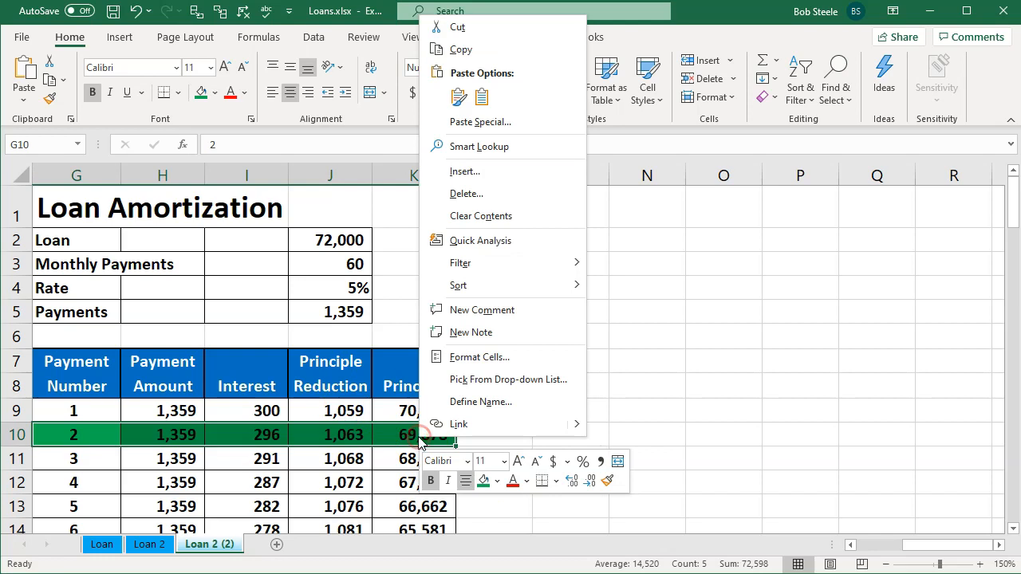
left_click(498, 487)
left_click(539, 361)
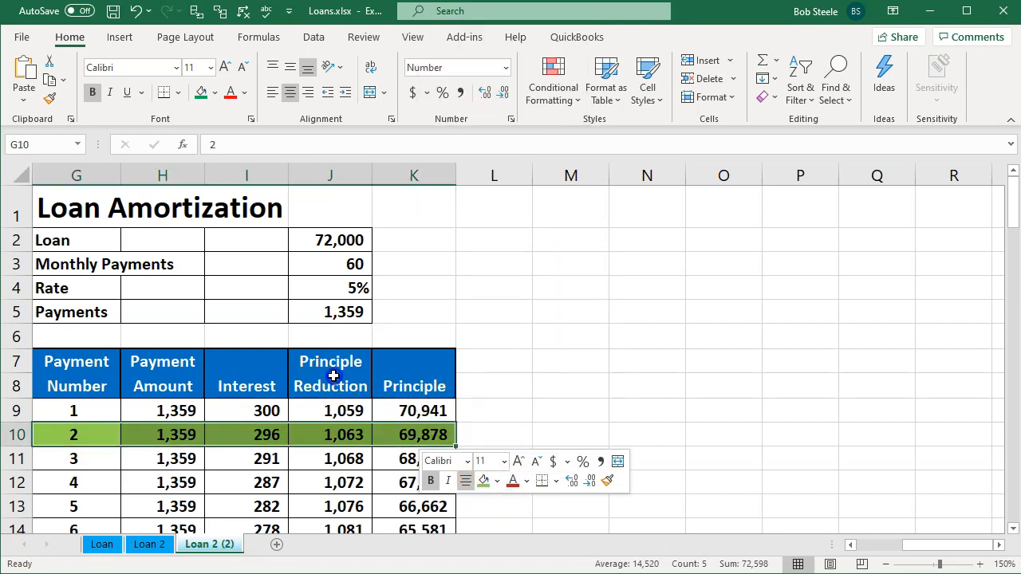
left_click(335, 375)
left_click(407, 433)
Compare the first long-term note payable on the QuickBooks balance sheet with the payment 2 principal in the Excel table
scroll(269, 489, "down", 1)
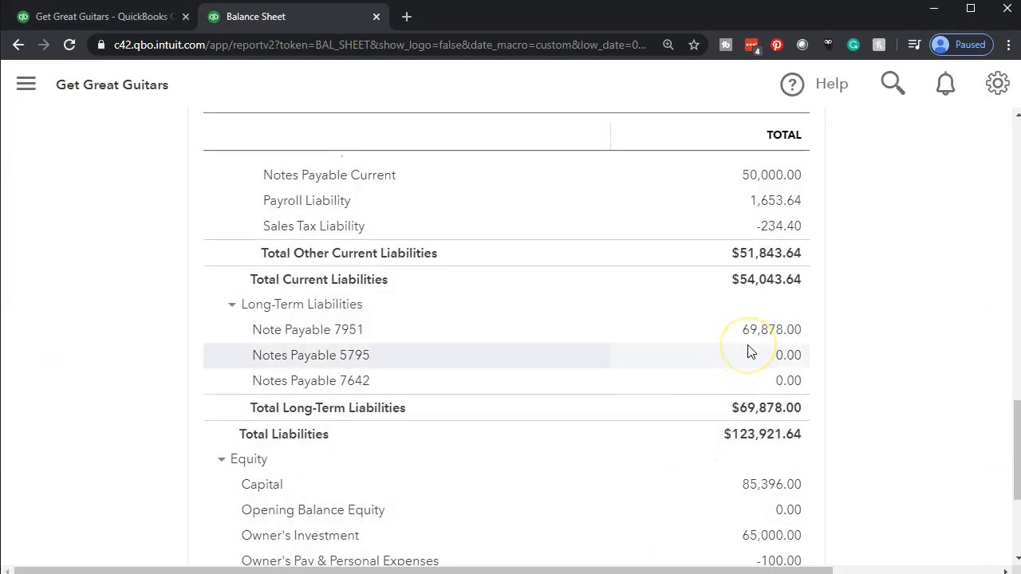
left_click(934, 9)
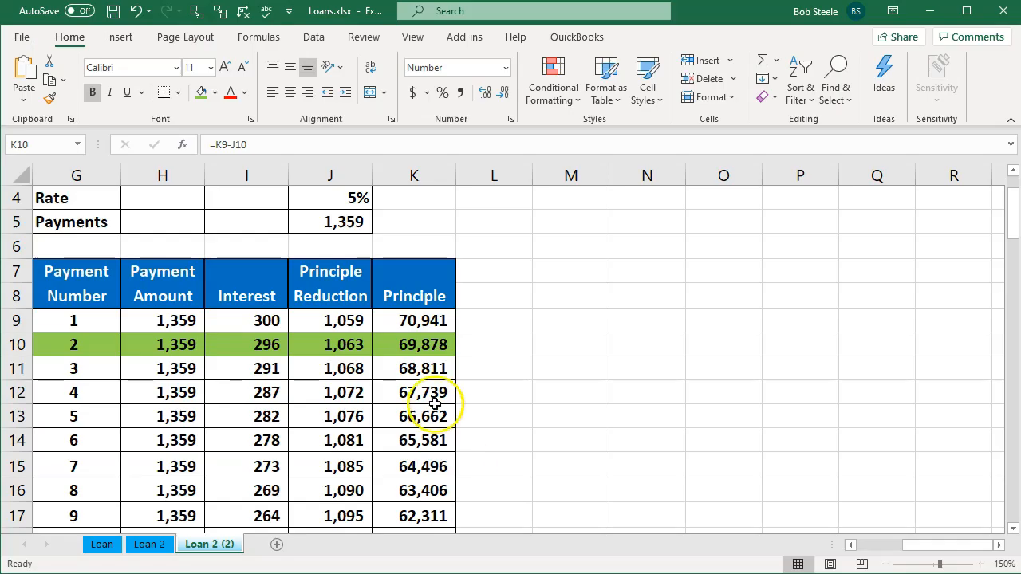
left_click(438, 375)
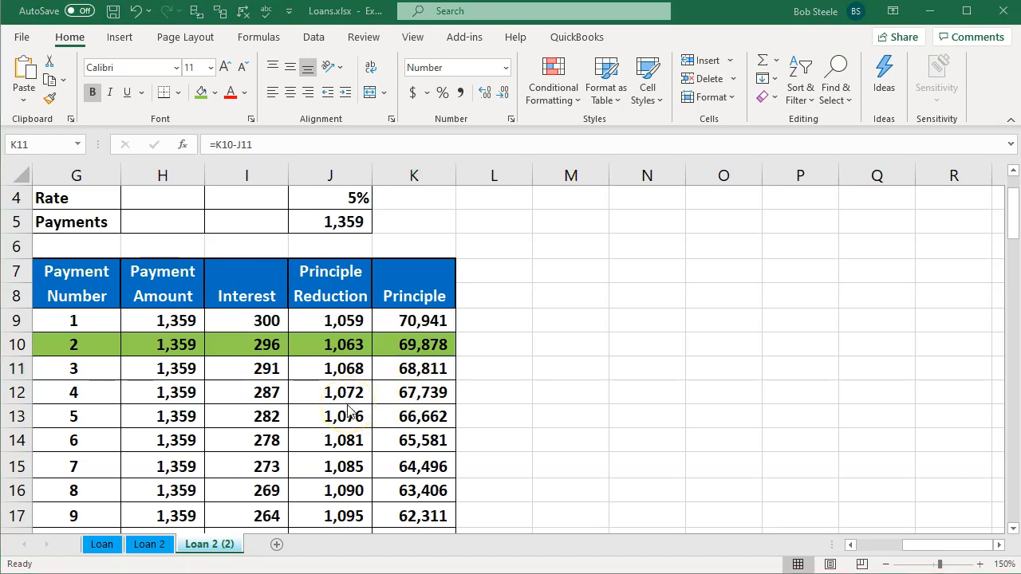
Calculate a year of loan payments as 1359 × 12 in Calculator, and close it
left_click_drag(1017, 102, 631, 149)
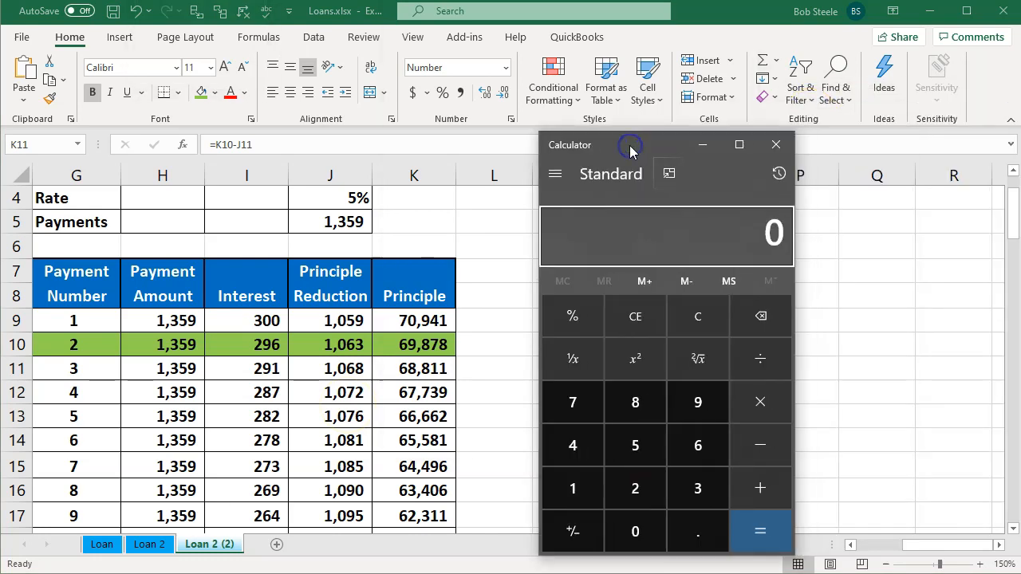
type("13")
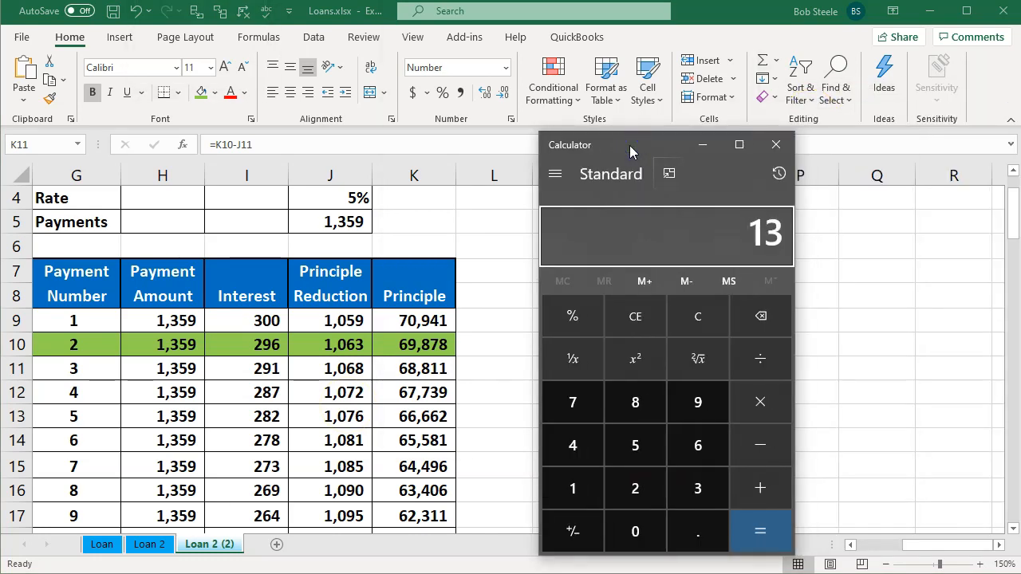
type("59*12")
key("Return")
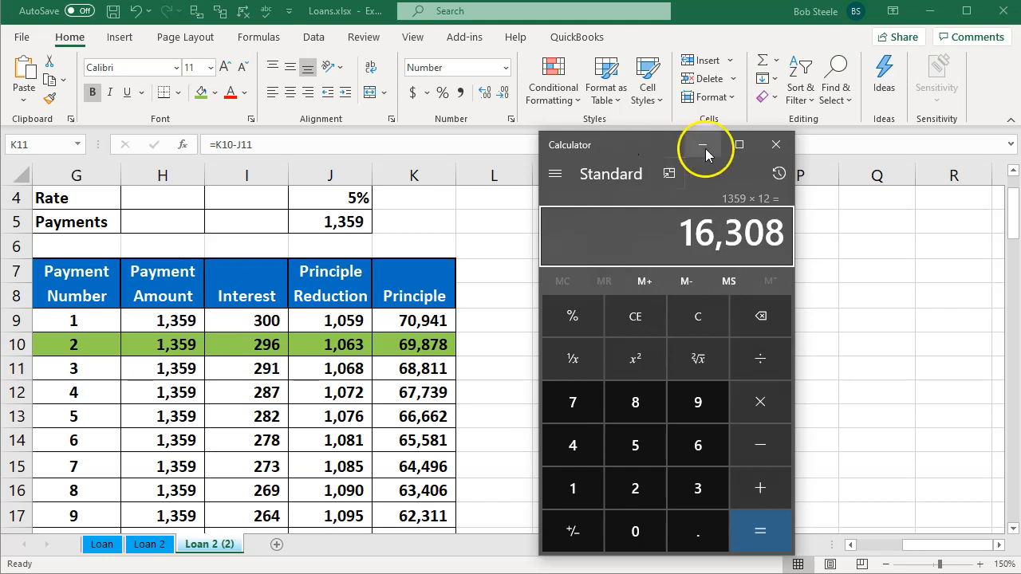
left_click(774, 151)
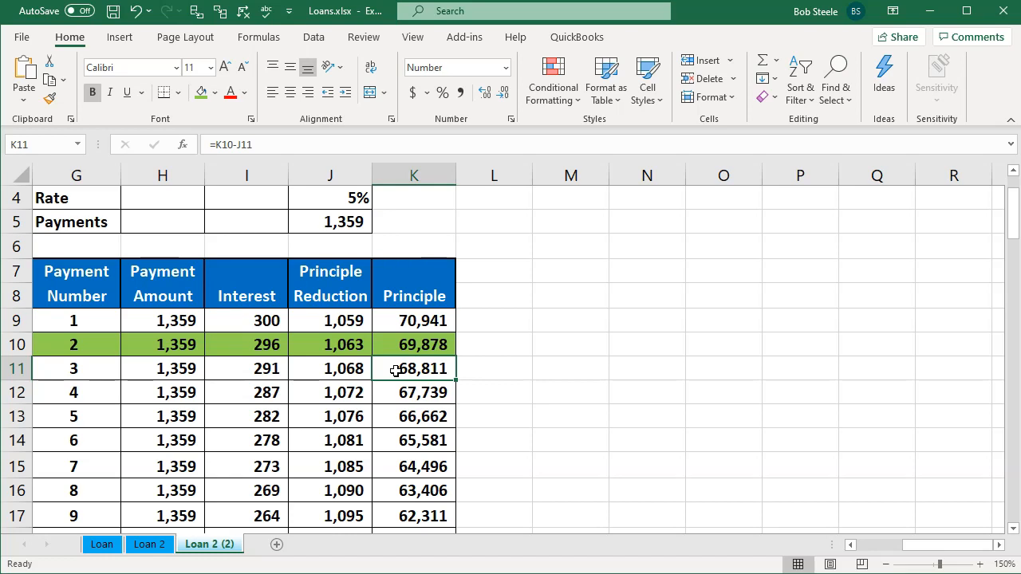
Review the principal after payment 2 along with the interest and principal reduction of the payments that follow it
left_click(417, 345)
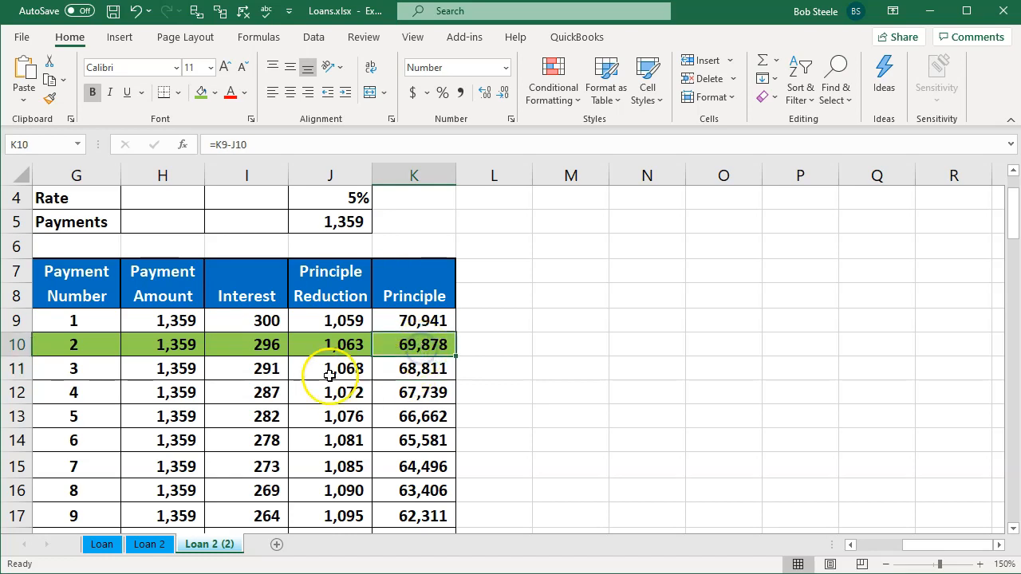
left_click_drag(276, 376, 269, 419)
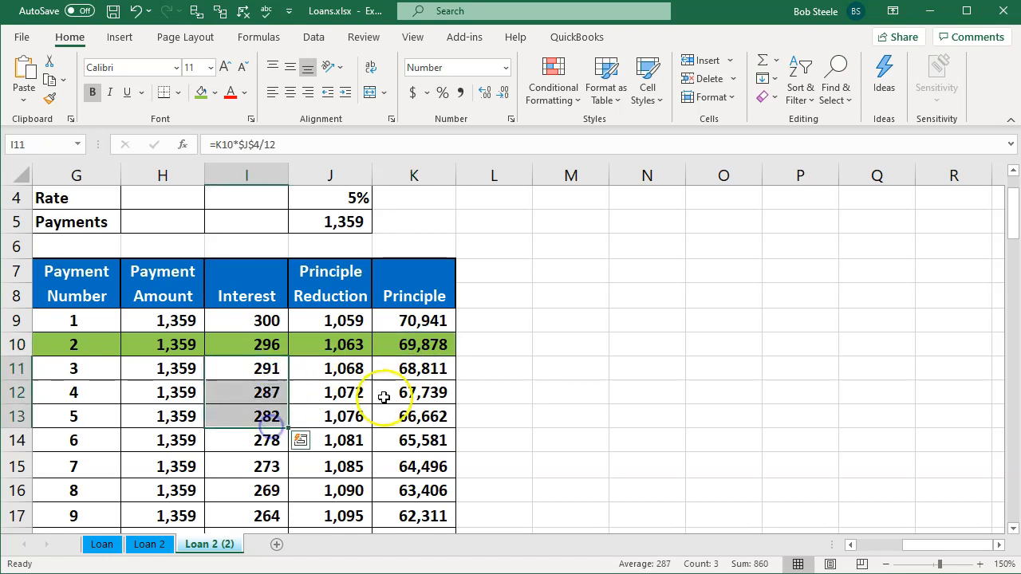
left_click(430, 343)
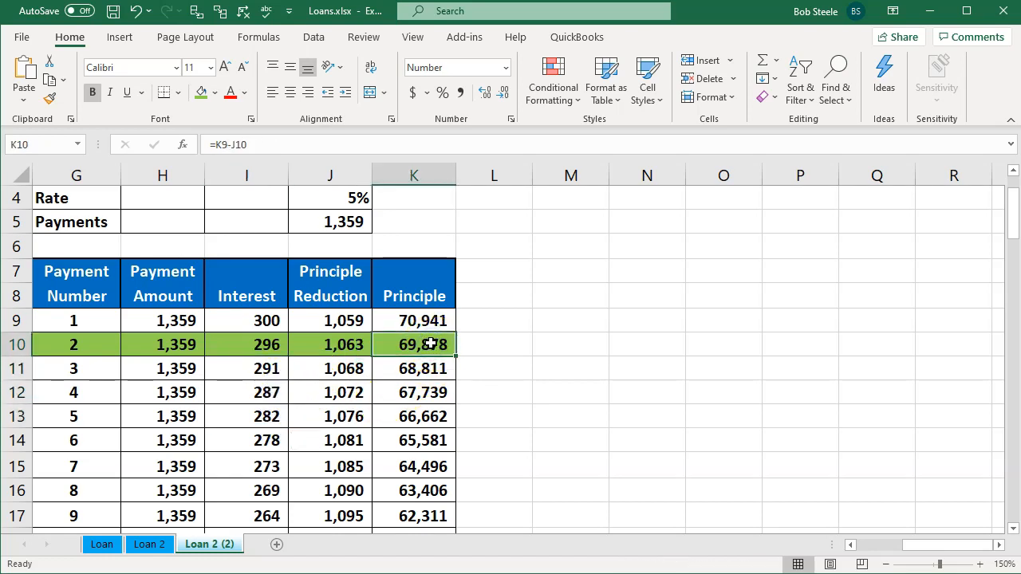
left_click(353, 369)
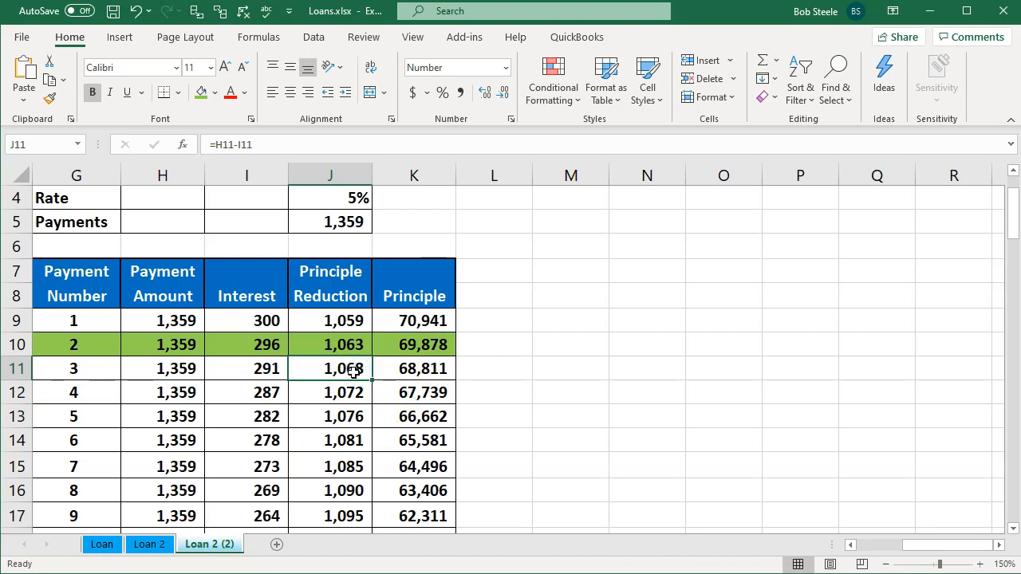
Correct the first line of the reduction column's heading in cell J7 to "Principal"
double_click(351, 273)
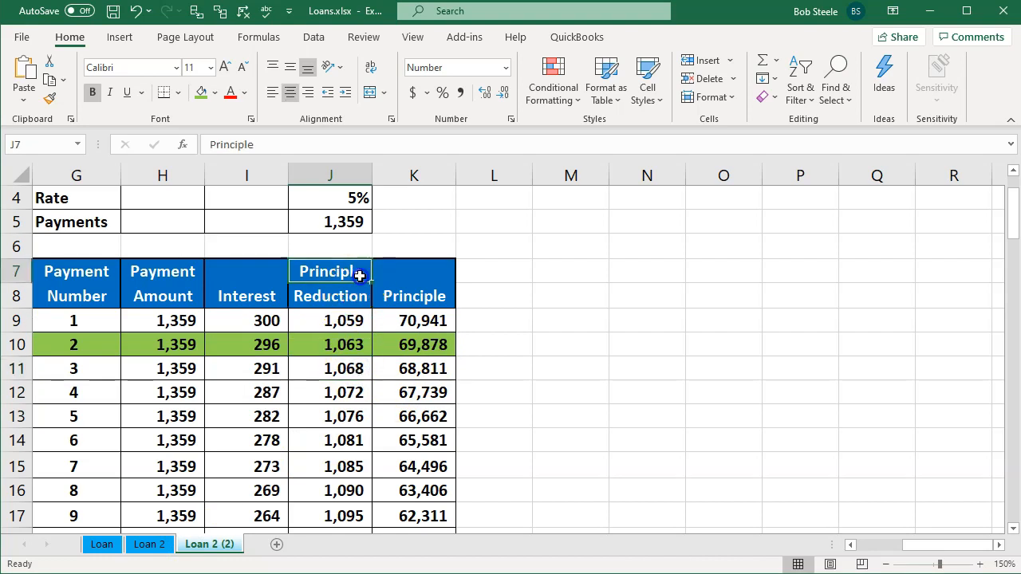
key("BackSpace")
key("BackSpace")
type("al")
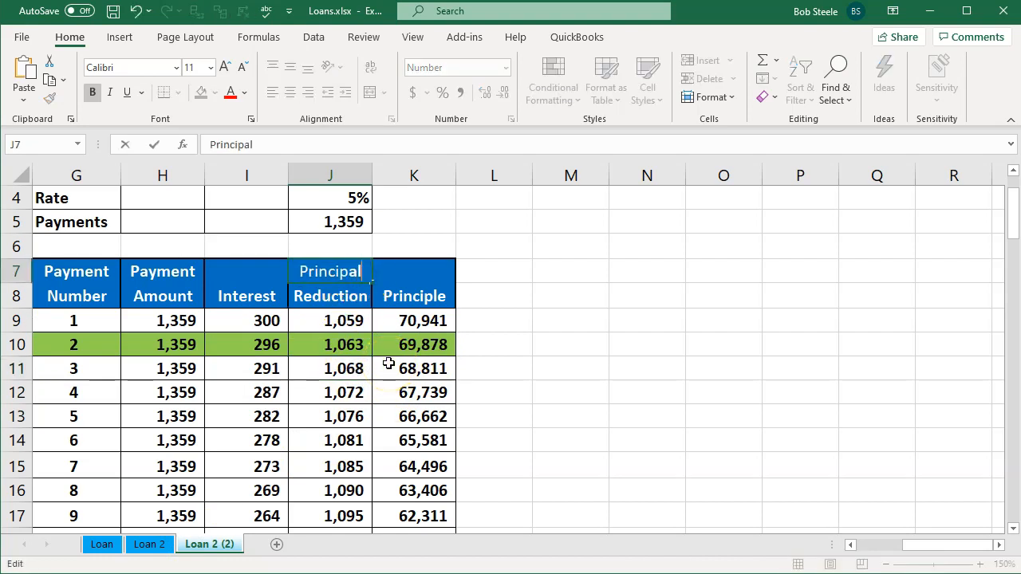
key("Return")
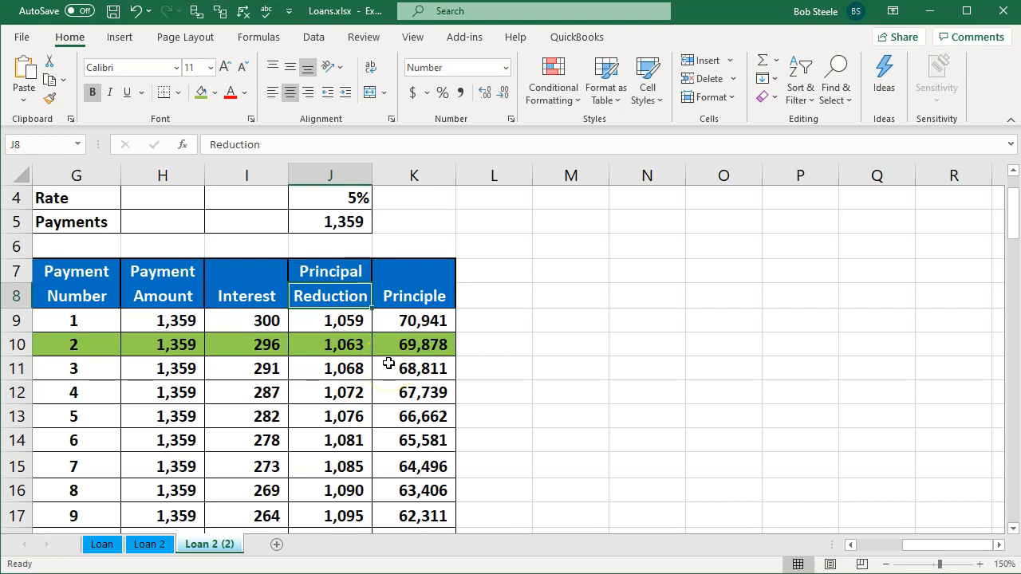
Correct the heading of the remaining balance column in cell K8 to "Principal"
double_click(440, 296)
key("BackSpace")
key("BackSpace")
type("al")
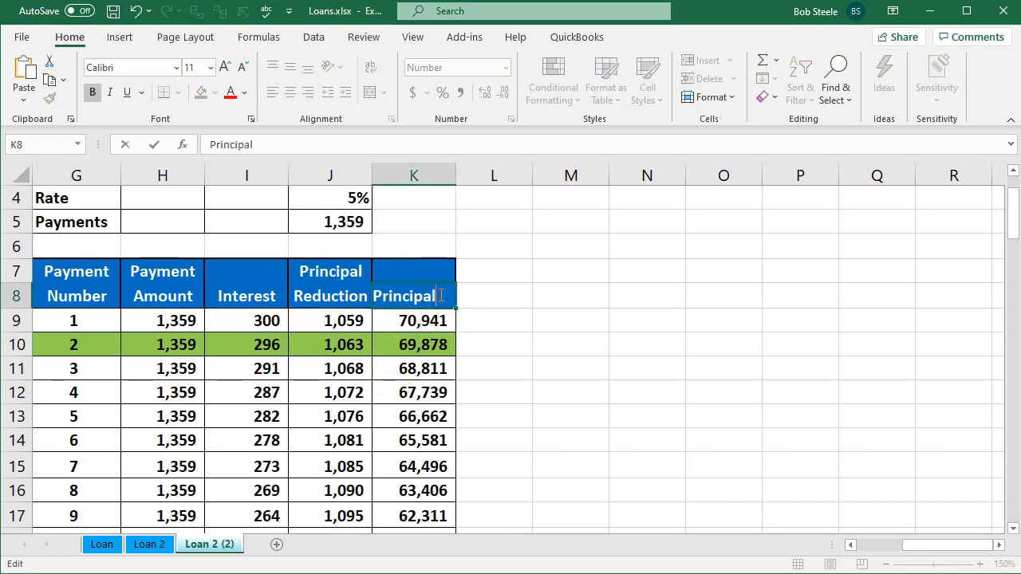
key("Return")
Examine the payment amount, principal reduction and remaining principal of the payments that follow payment 2
left_click(397, 420)
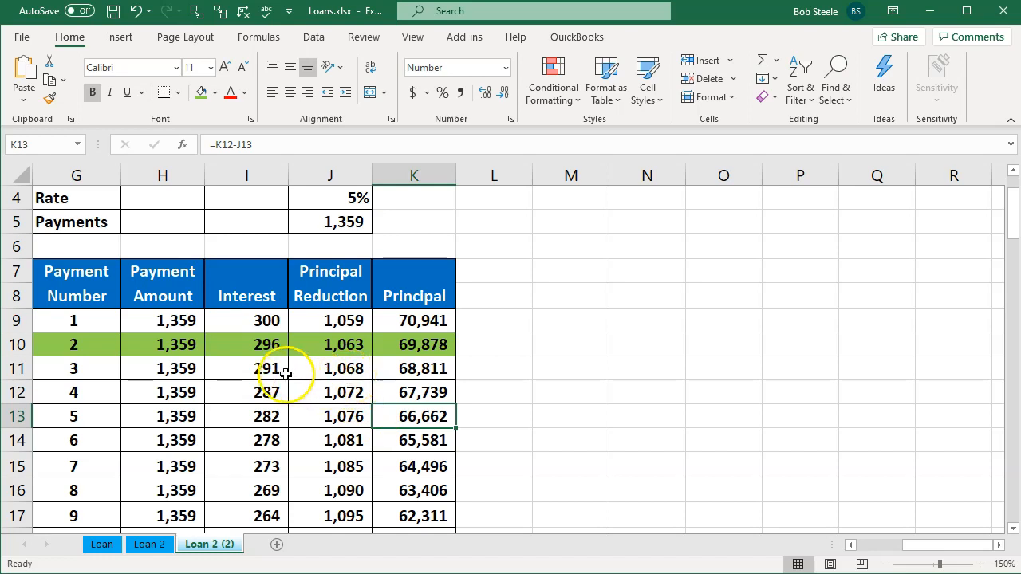
left_click_drag(178, 371, 178, 396)
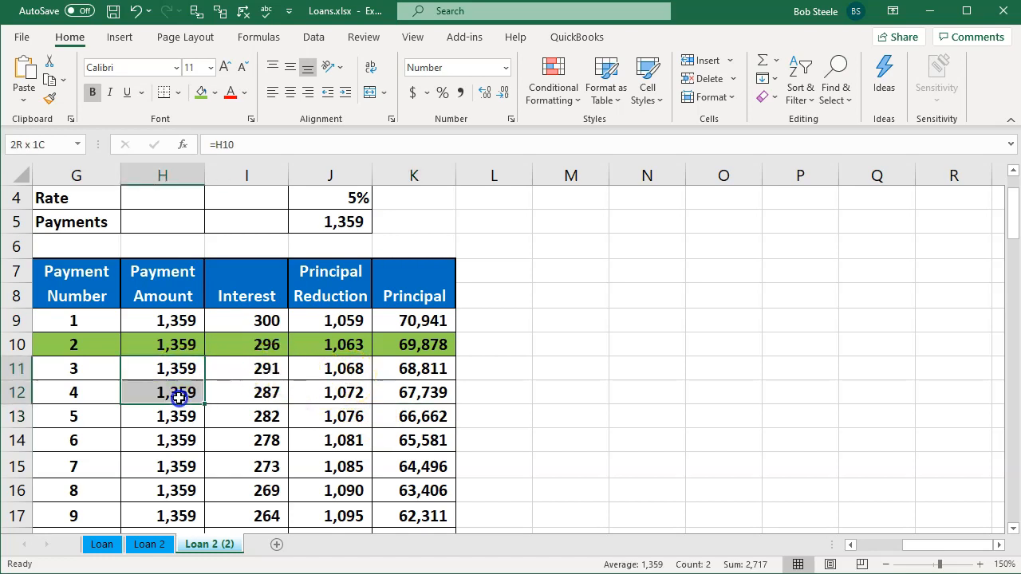
left_click(228, 393)
left_click(363, 365)
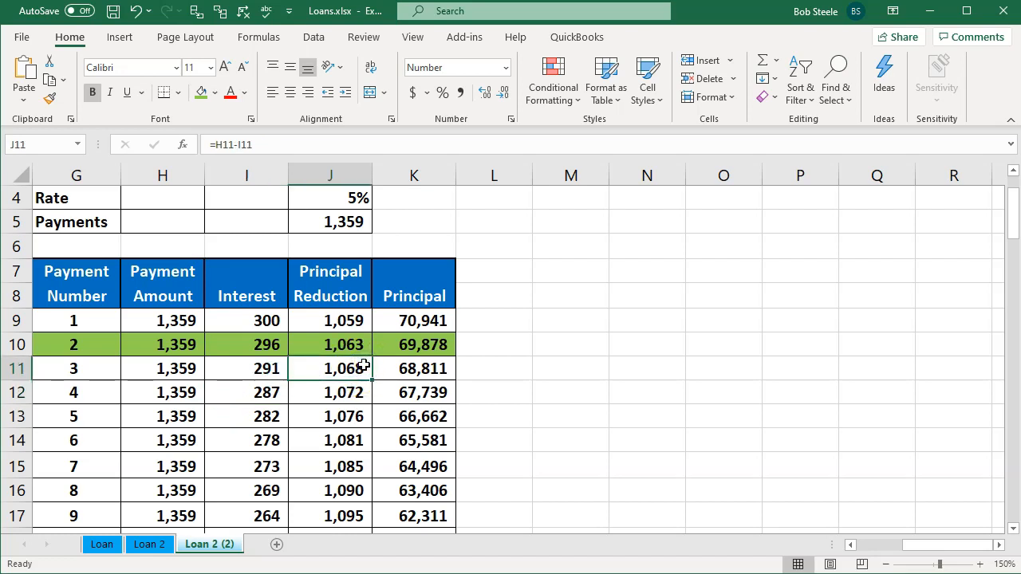
key("Right")
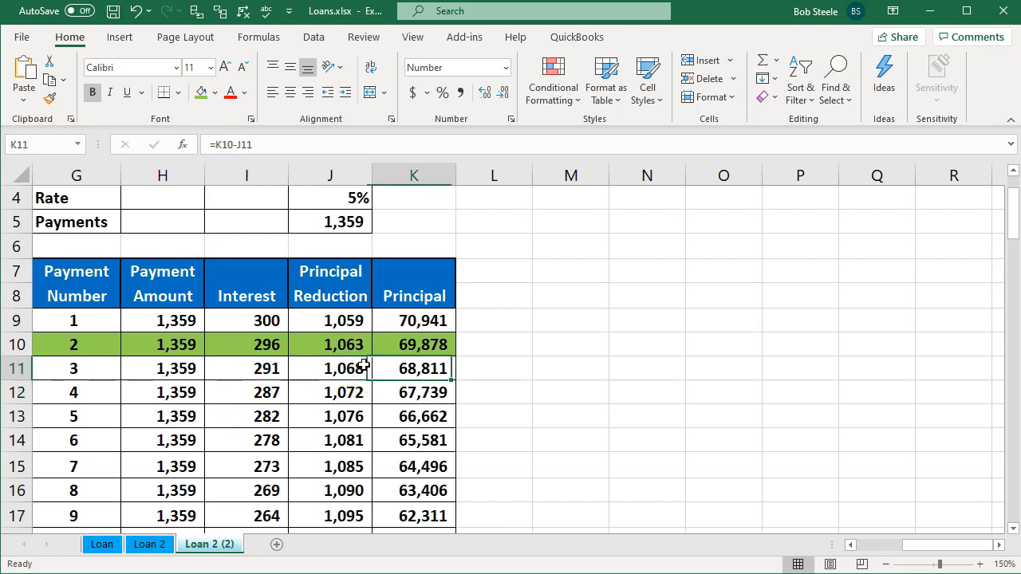
key("Up")
Highlight the next twelve principal reductions, J11:J22 for payments 3 to 14, with yellow fill
left_click(363, 365)
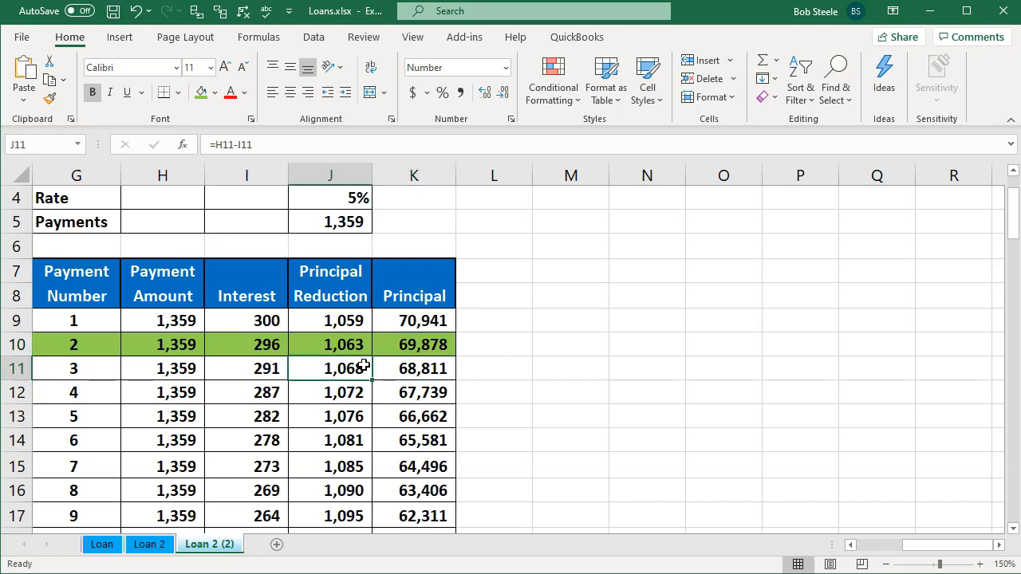
key("shift+Down")
key("shift+Down")
key("shift+Down")
key("shift+Down")
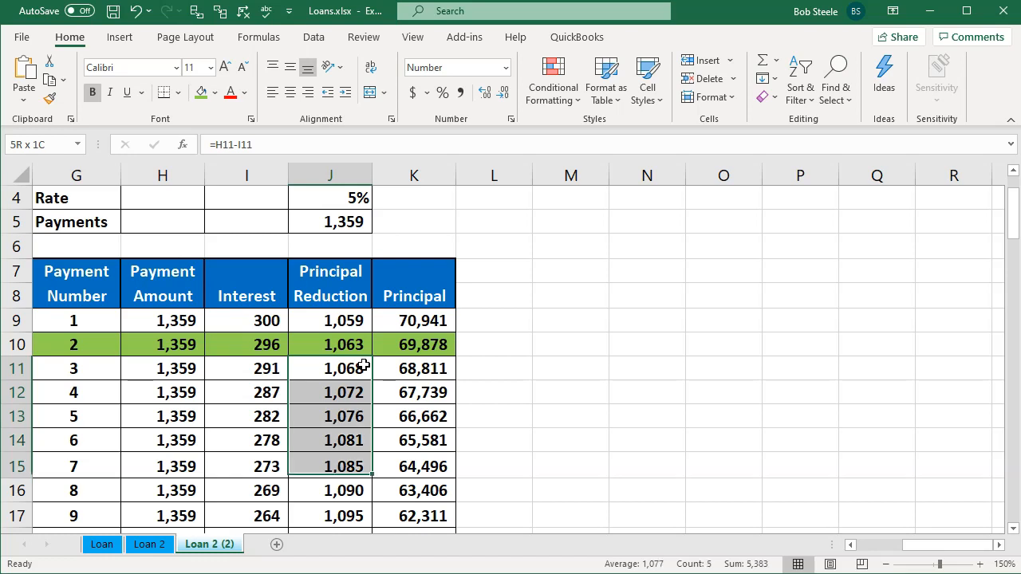
key("shift+Down")
key("shift+Down")
key("shift+Down")
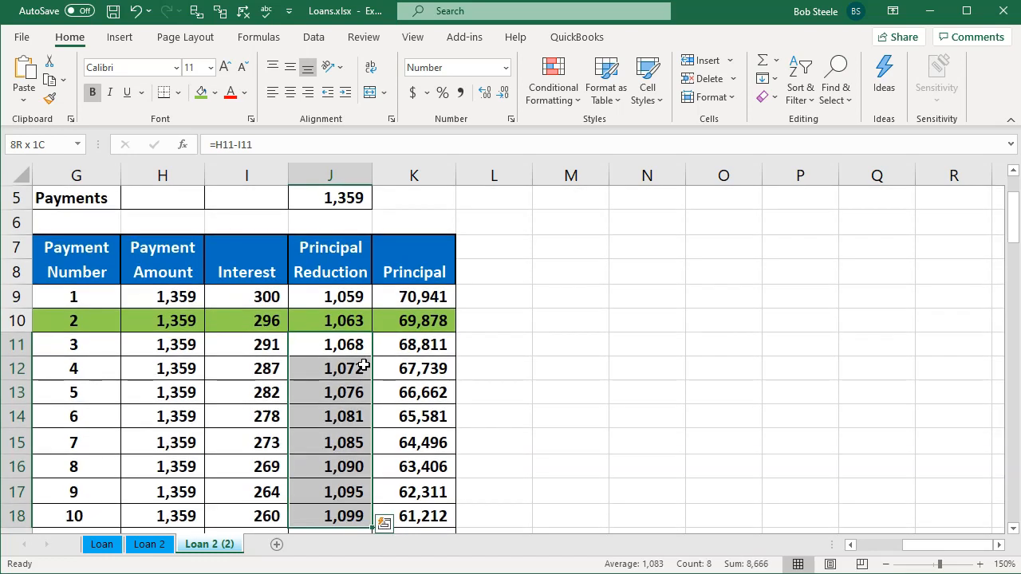
key("shift+Down")
key("shift+Down")
key("shift+Down")
key("shift+Down")
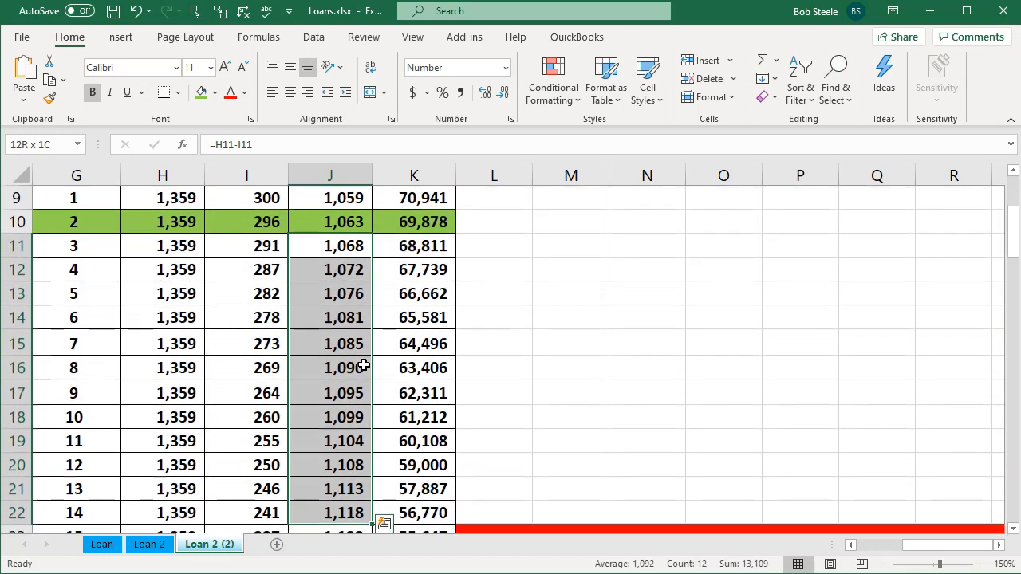
right_click(362, 365)
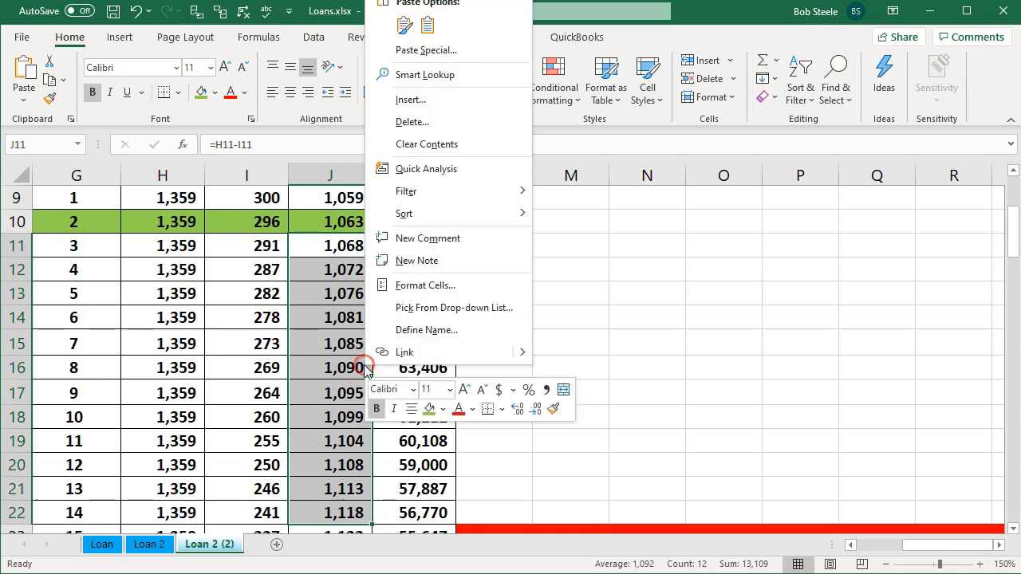
left_click(445, 413)
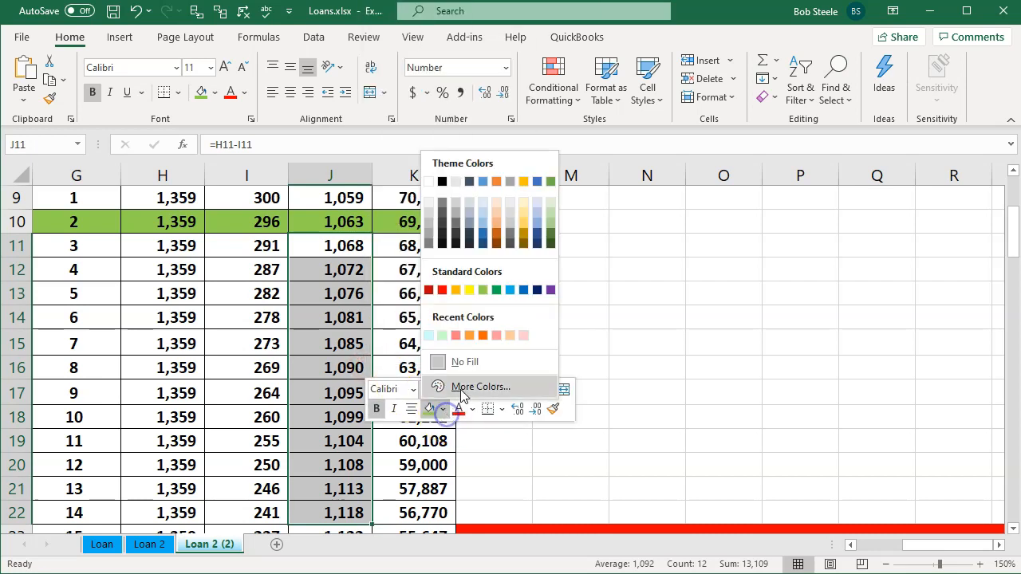
left_click(471, 294)
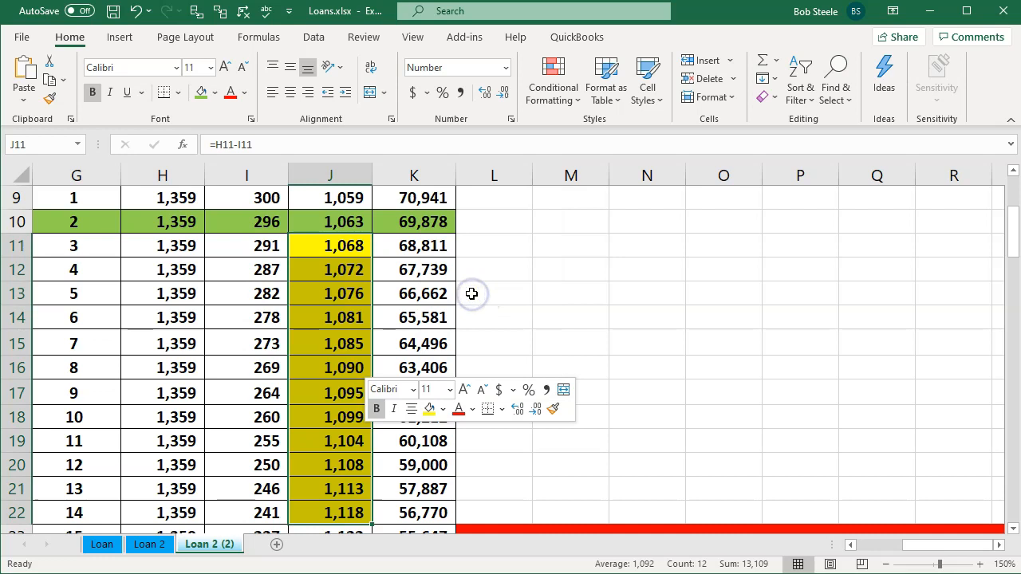
Remove the red and black fills from cells L23:U24 beside the amortization table
scroll(519, 292, "down", 1)
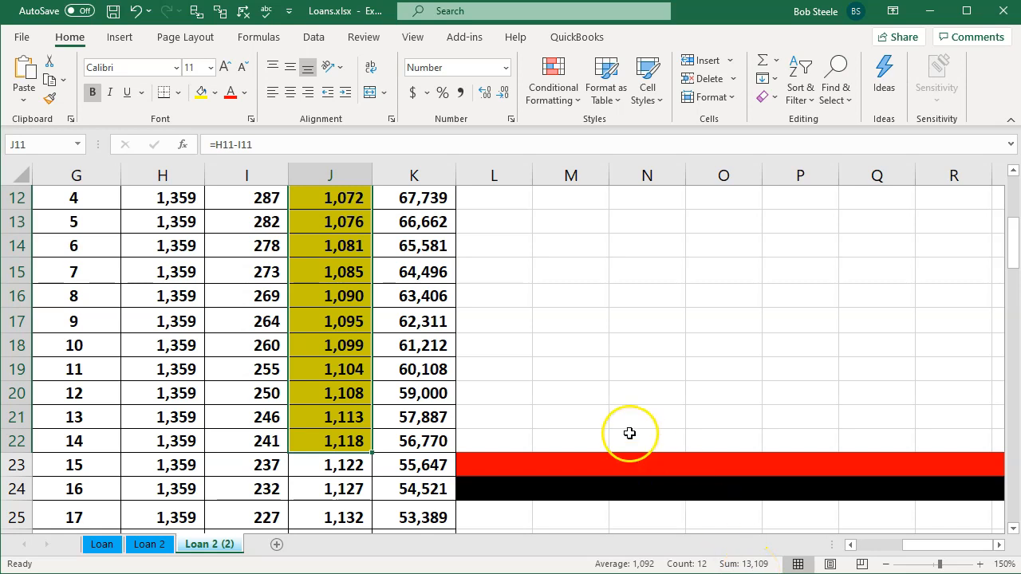
scroll(627, 433, "up", 2)
scroll(627, 433, "down", 3)
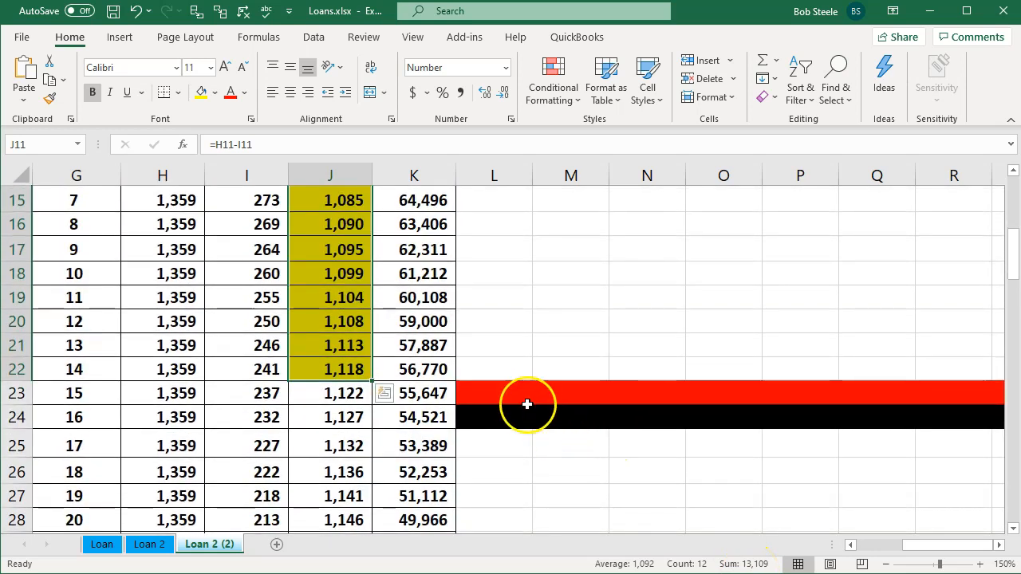
scroll(144, 382, "right", 3)
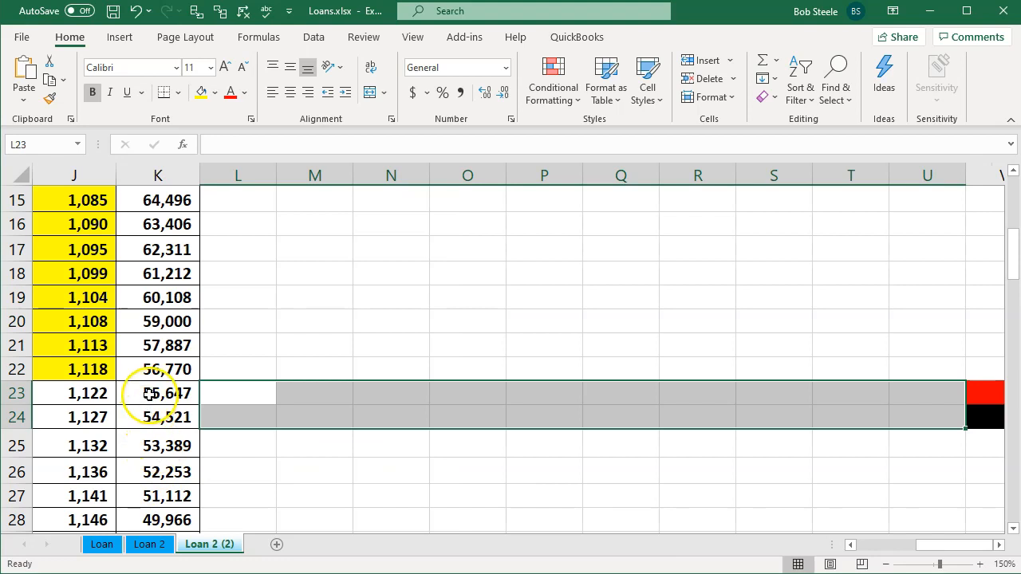
Highlight the principal remaining after payment 14, cell K22, with yellow fill
left_click(149, 369)
right_click(149, 369)
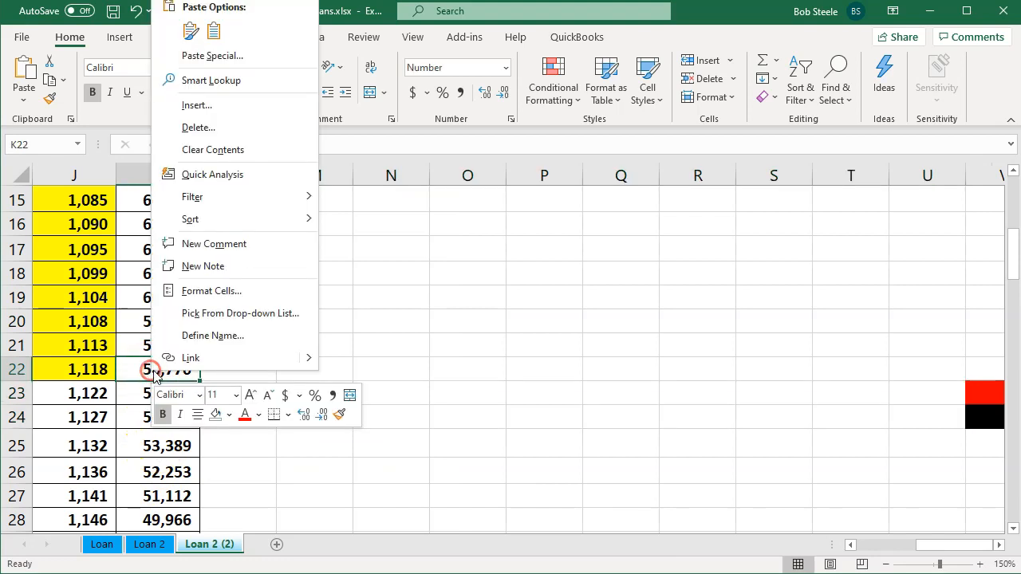
left_click(230, 416)
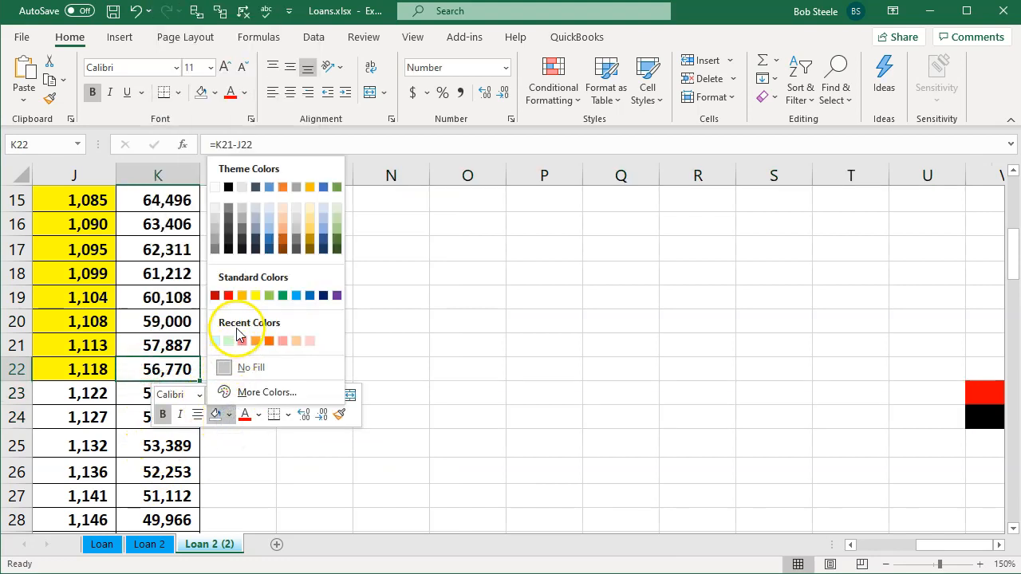
left_click(255, 296)
left_click(327, 301)
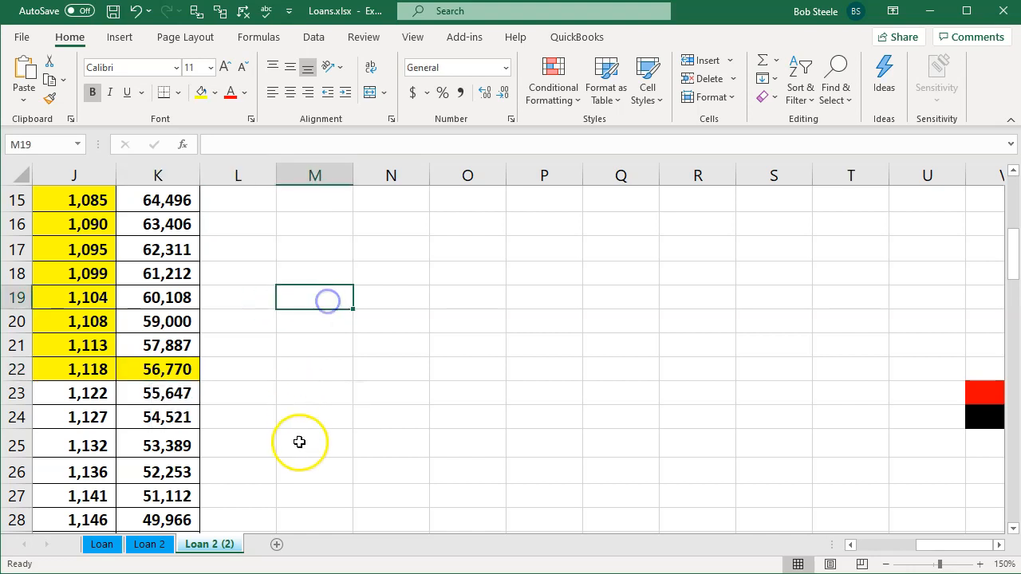
Enter the label "ST" in cell L9 for the short-term portion of the loan
scroll(300, 443, "up", 3)
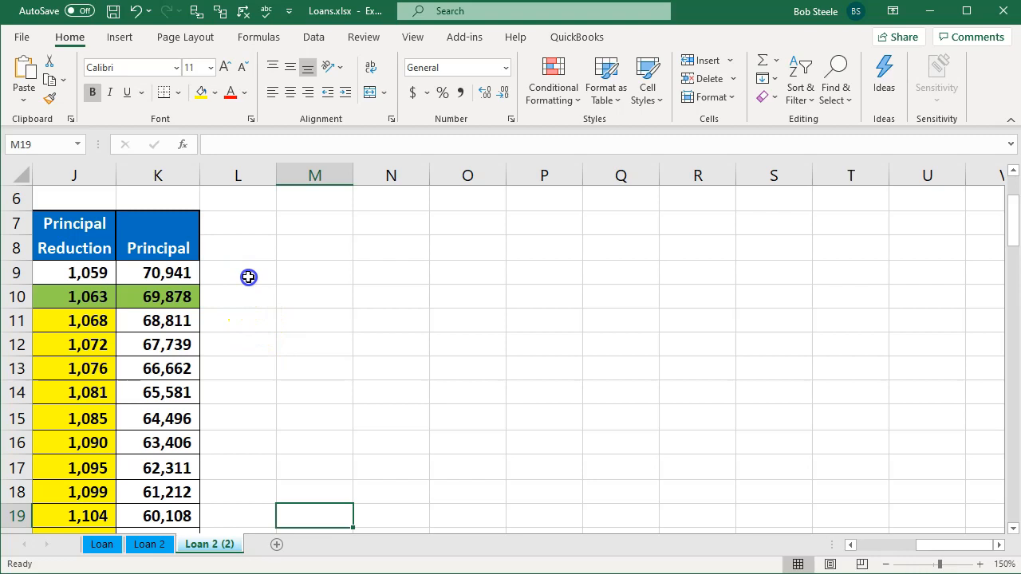
left_click(248, 276)
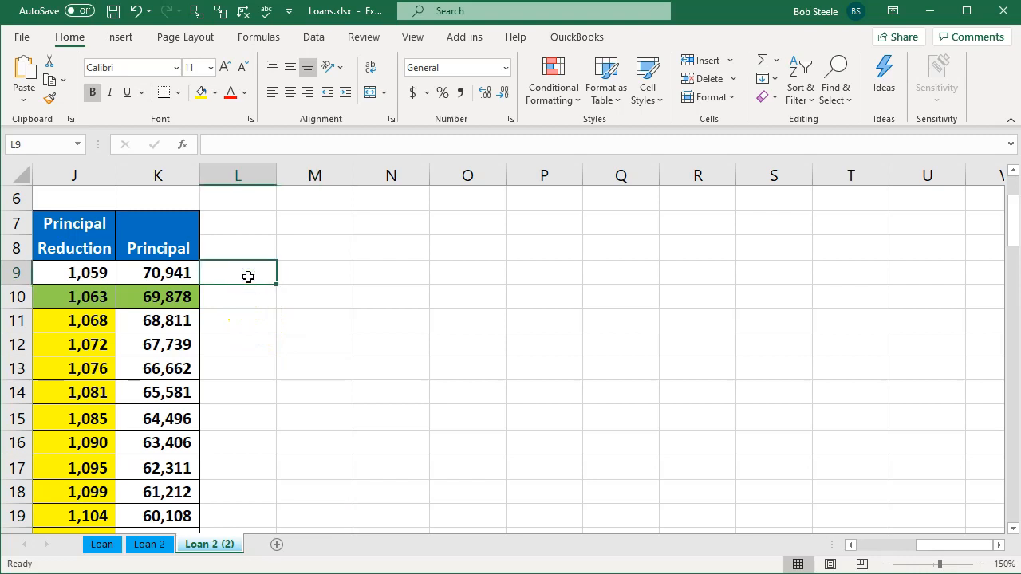
key("Left")
key("Down")
left_click(248, 276)
type("ST")
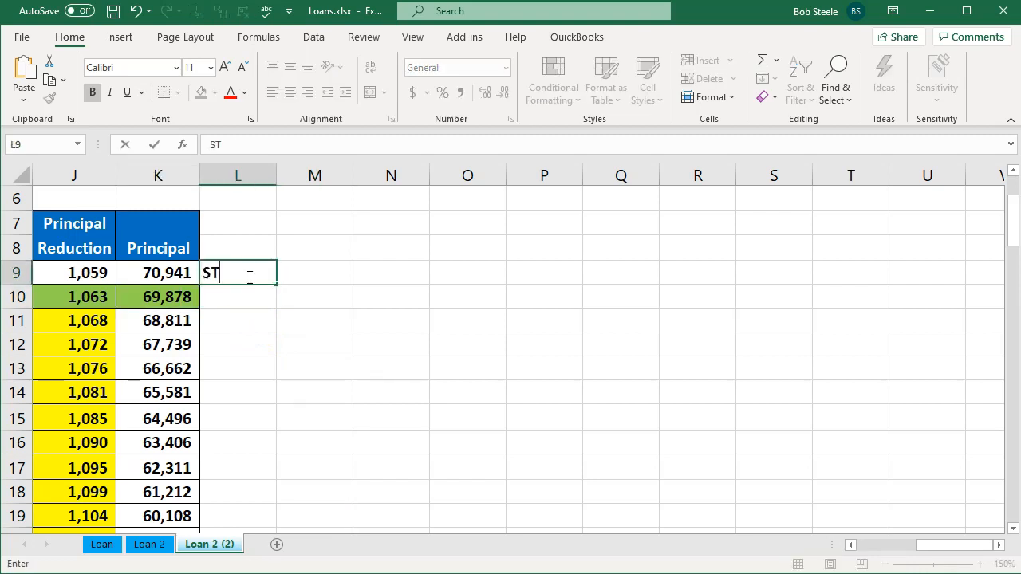
key("Return")
Enter a SUM formula in L10 that totals the highlighted principal reductions J11:J22
type("=sum(")
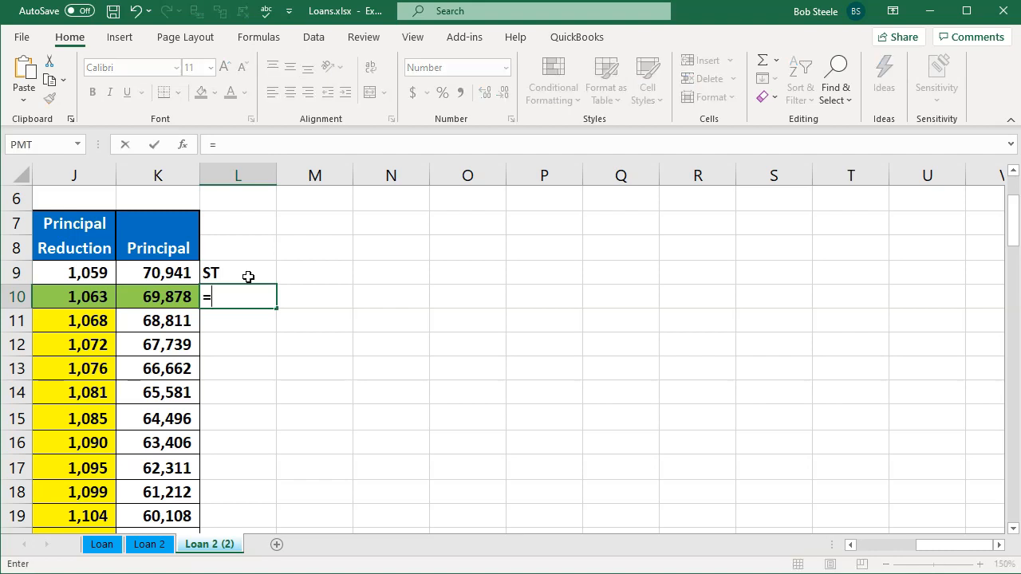
key("Left")
key("Left")
key("Down")
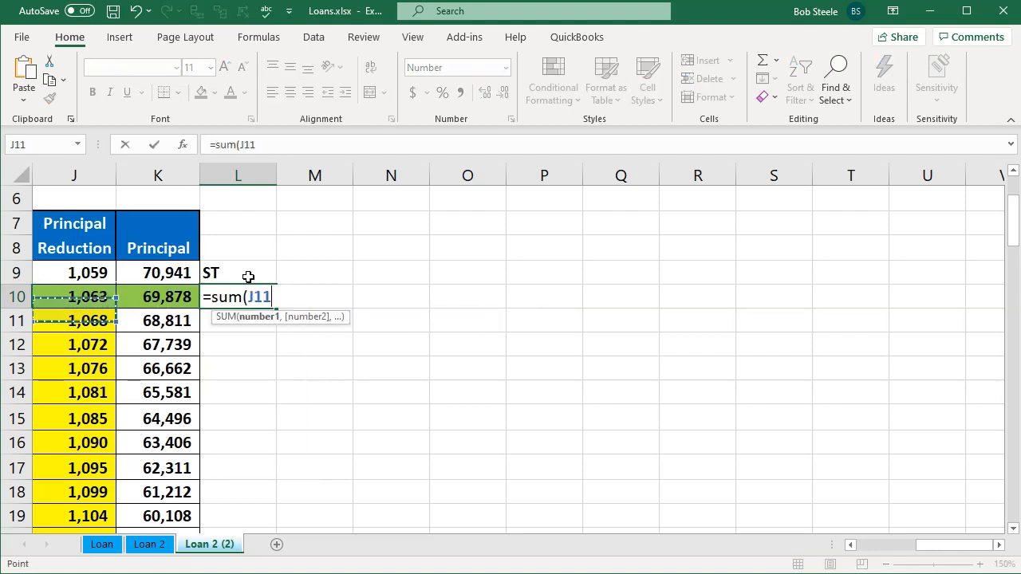
key("shift+Down")
key("shift+Down")
key("shift+Down")
key("shift+Down")
key("shift+Down")
key("shift+Down")
key("shift+Down")
key("shift+Down")
key("shift+Down")
key("shift+Down")
key("shift+Down")
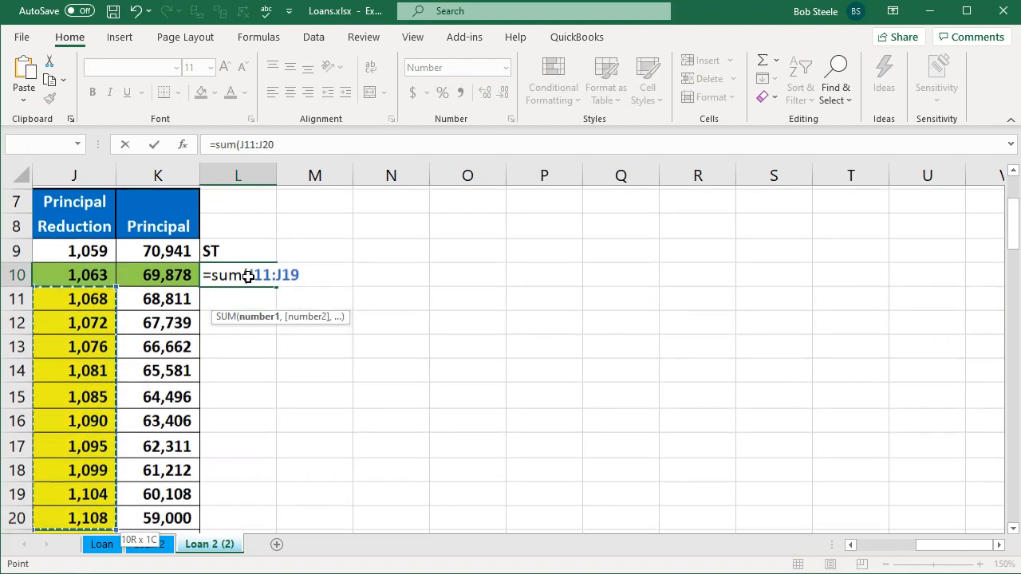
key("ctrl+Return")
Enter the label "LT" in cell M9 for the long-term portion of the loan
key("Down")
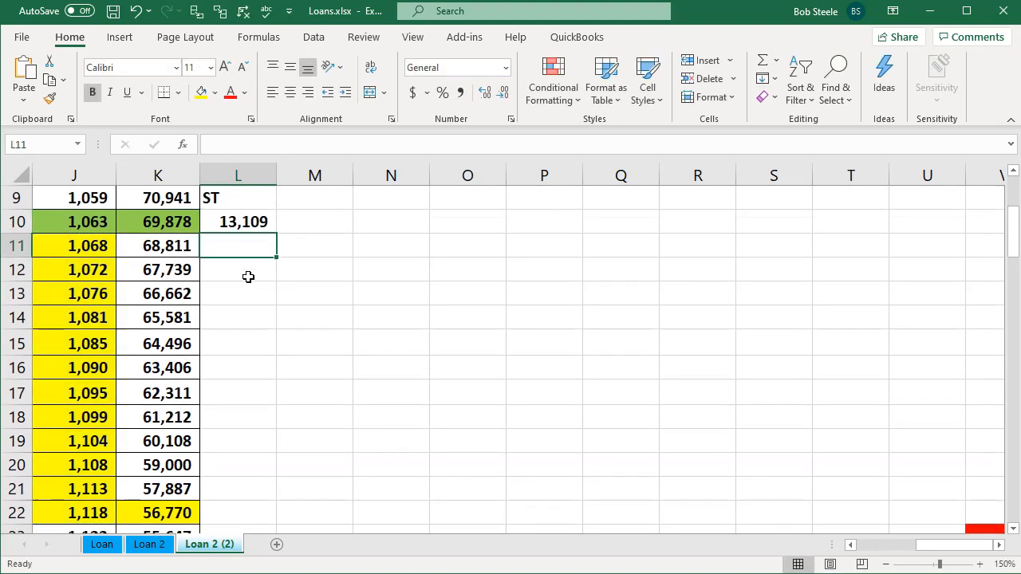
key("Up")
key("Right")
key("Up")
type("LT")
key("Return")
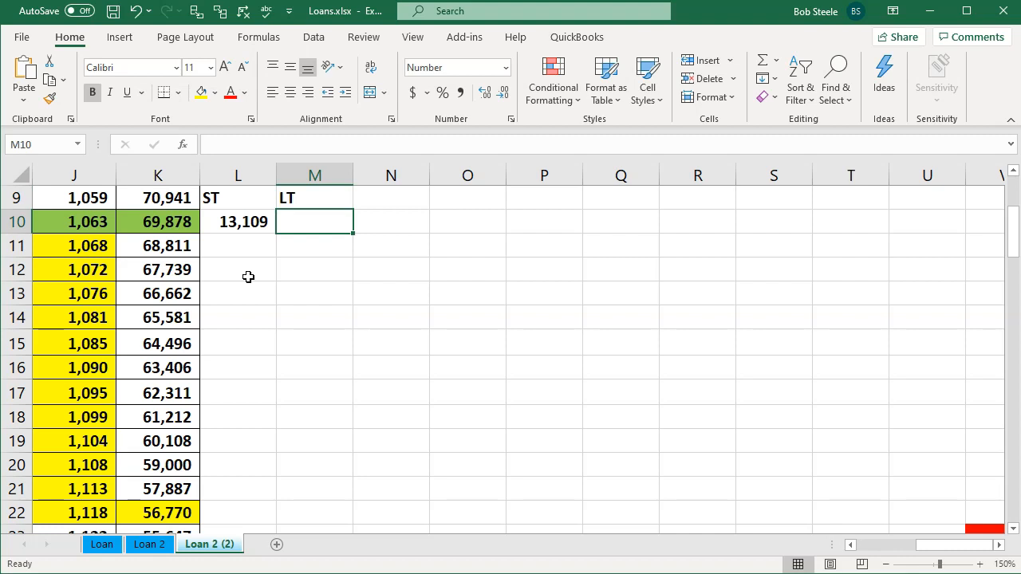
Calculate the long-term portion in M10 with the formula =K10-L10
type("=")
key("Left")
key("Left")
type("-")
key("Left")
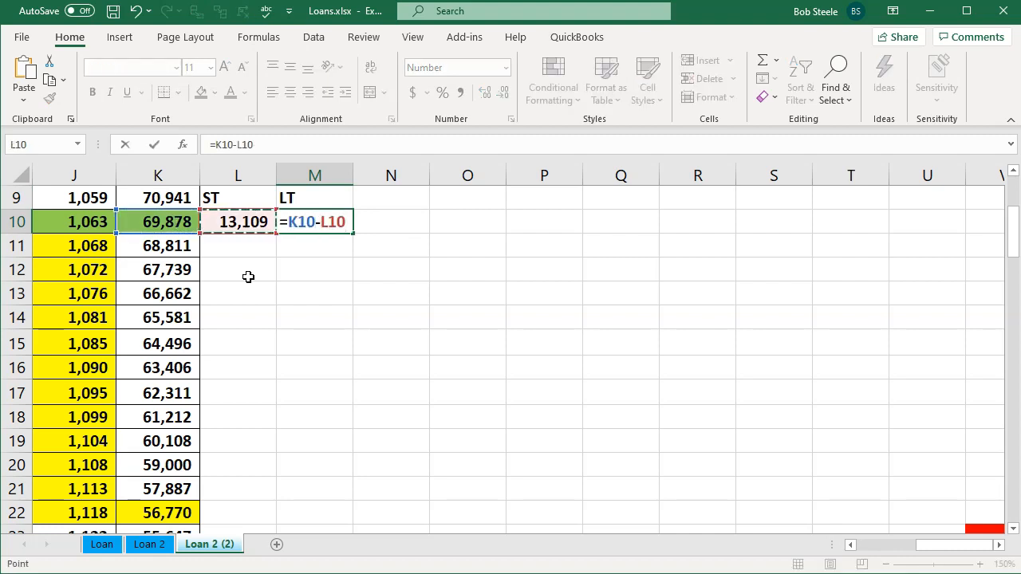
key("Return")
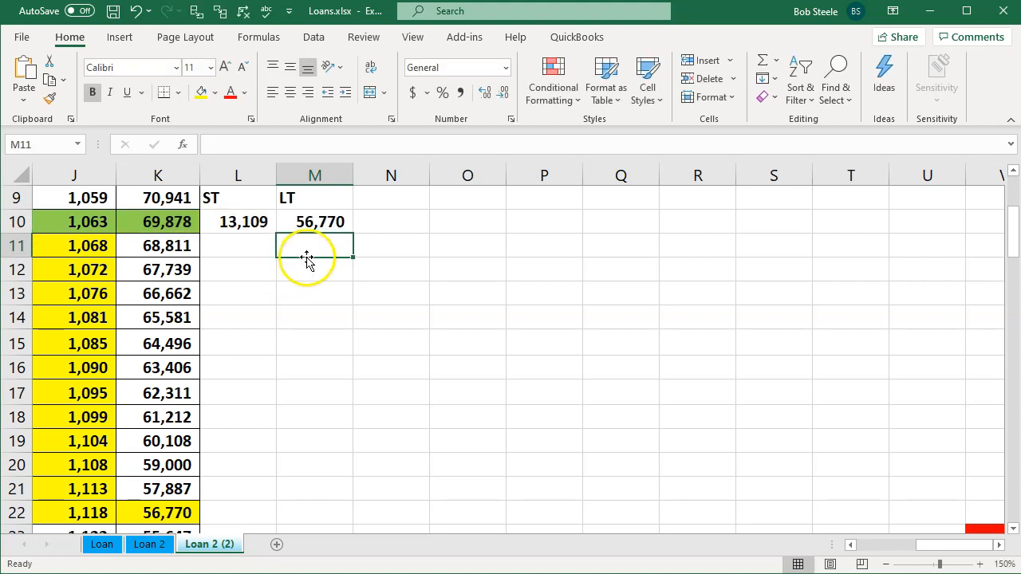
Compare the long-term portion in M10 with the principal after payment 14, and check the short-term total in L10
left_click(319, 225)
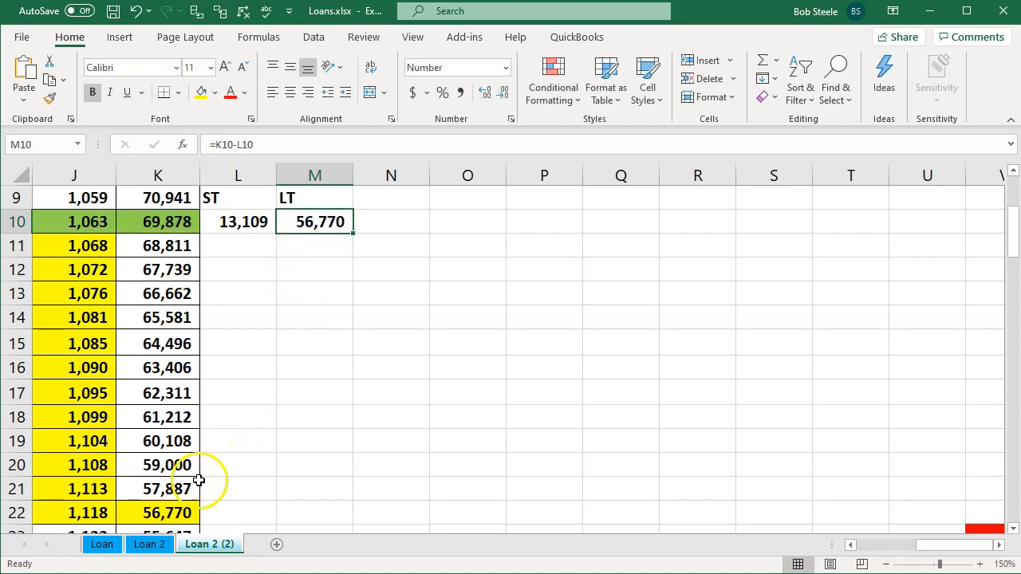
left_click(196, 509)
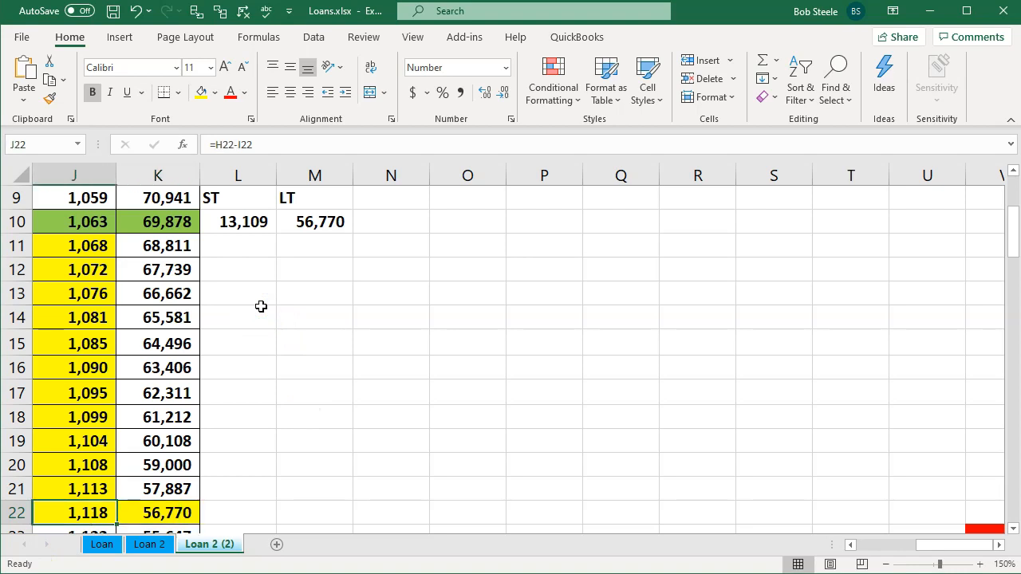
key("Left")
key("Left")
key("Left")
key("Left")
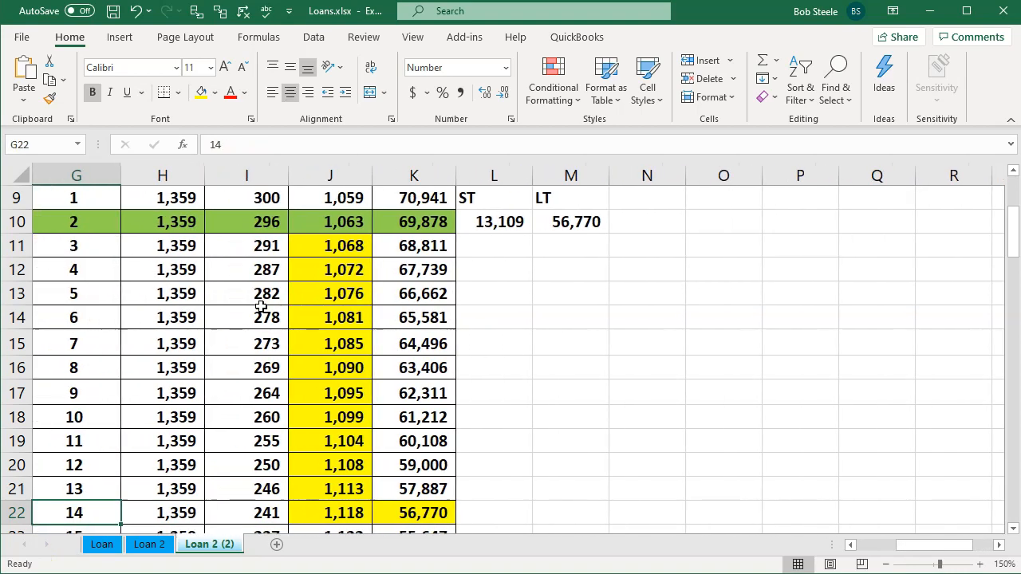
left_click(495, 223)
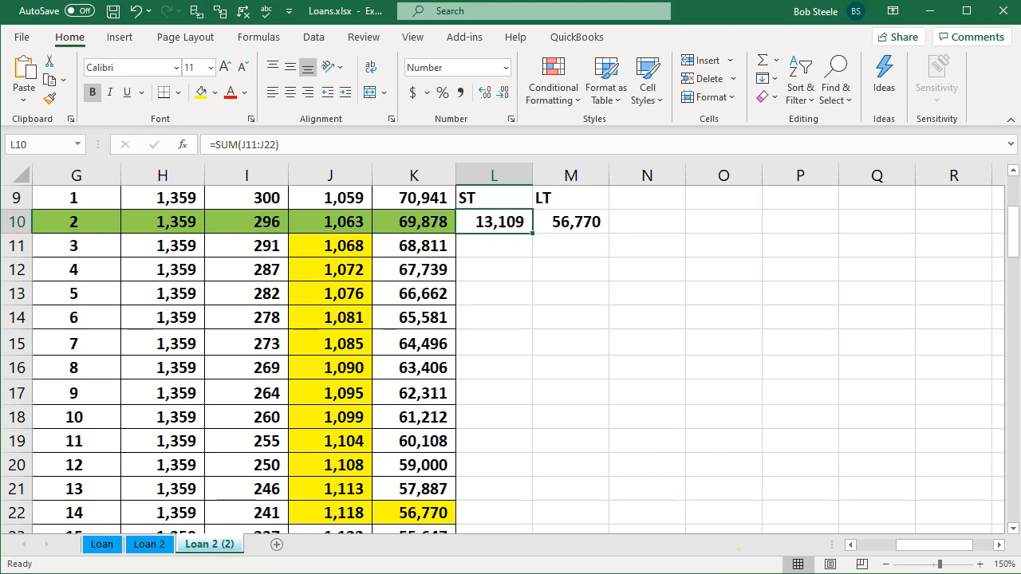
Switch to the QuickBooks balance sheet in Chrome and review the first long-term note payable and the Notes Payable Current balance
left_click(930, 11)
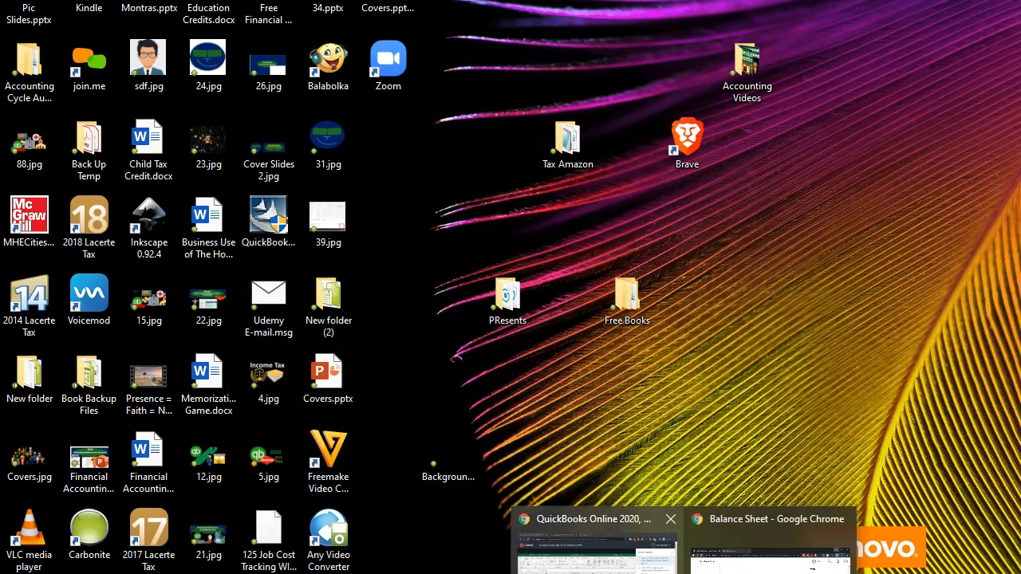
left_click(707, 555)
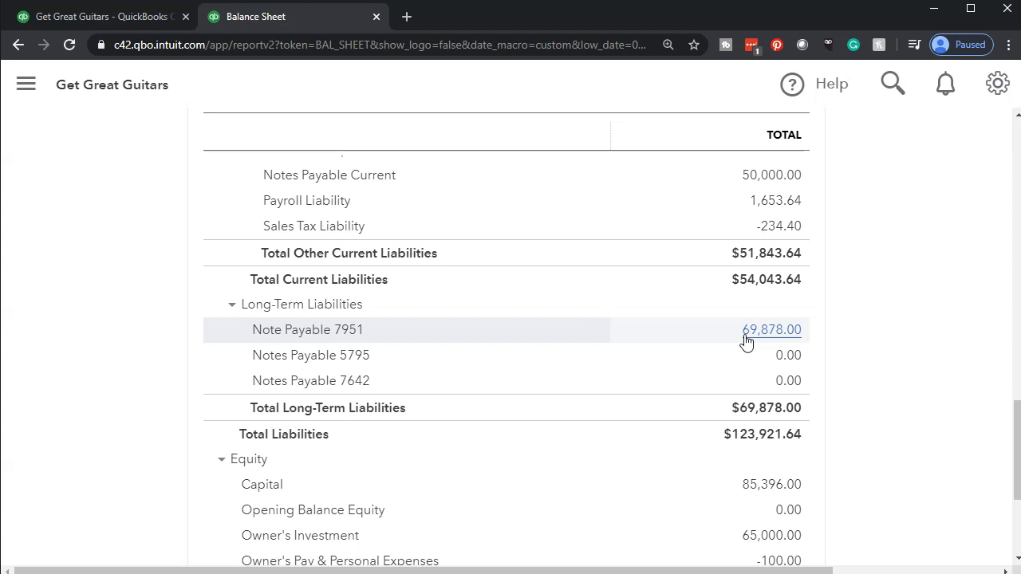
scroll(746, 341, "up", 2)
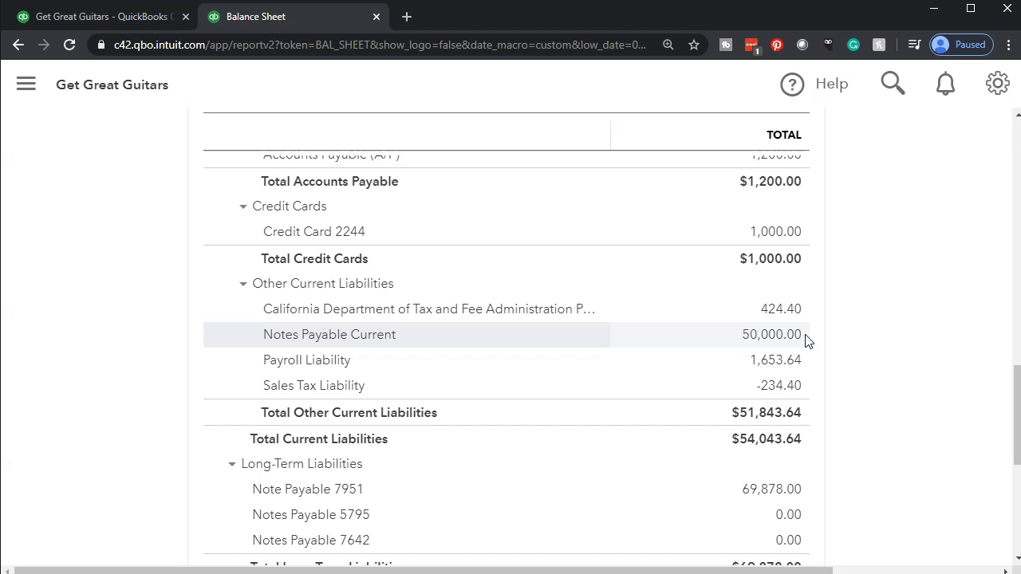
Review the notes payable listed under Long-Term Liabilities on the balance sheet
scroll(804, 342, "down", 1)
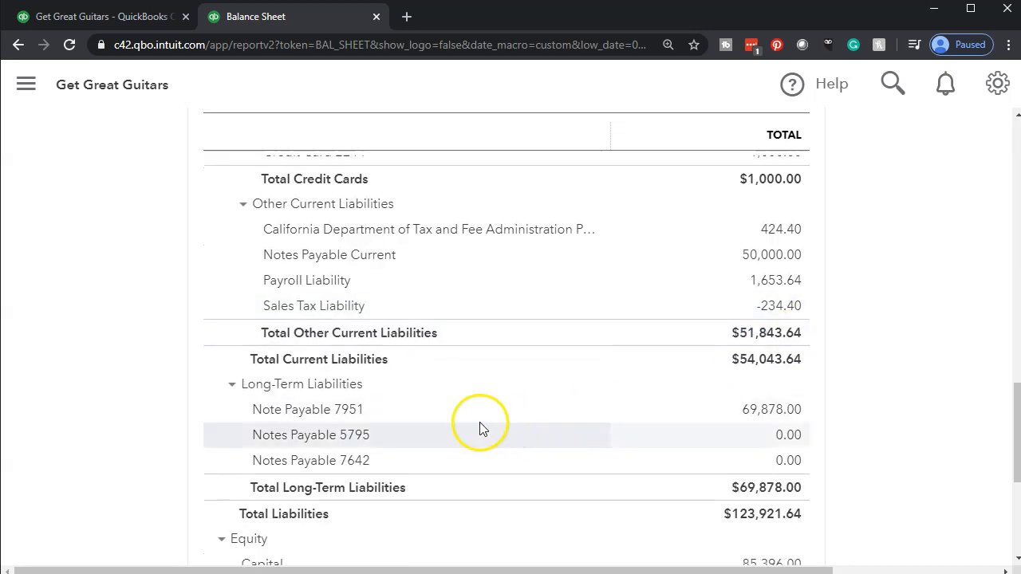
left_click(233, 388)
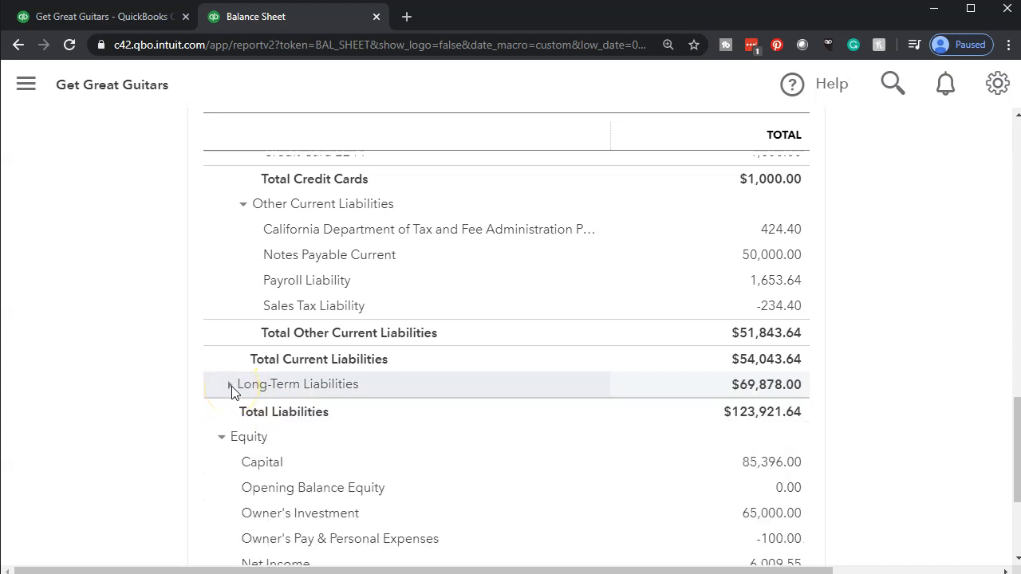
left_click(231, 386)
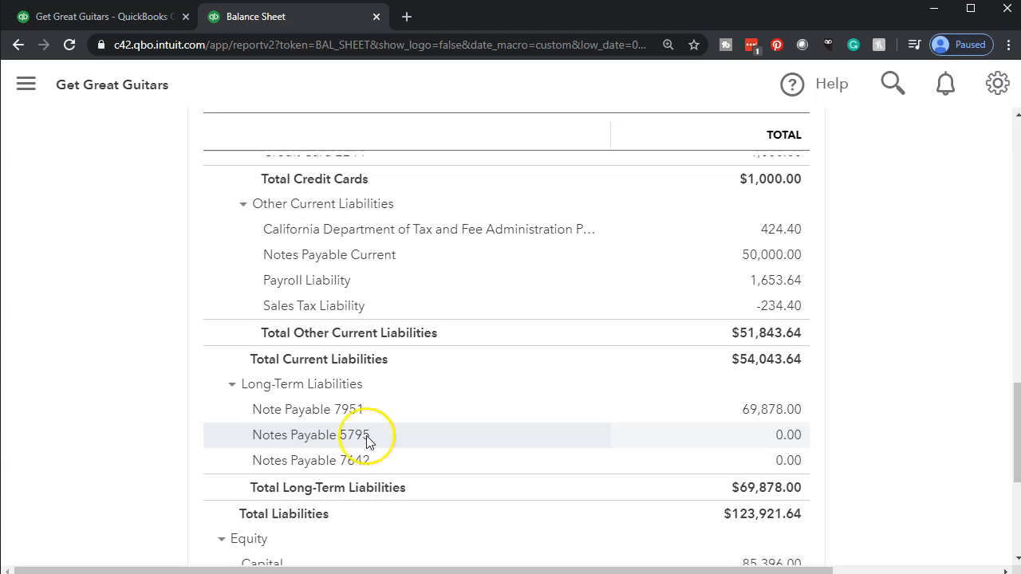
In the other QuickBooks browser tab, open the chart of accounts and view the register of the first long-term note payable
left_click(104, 17)
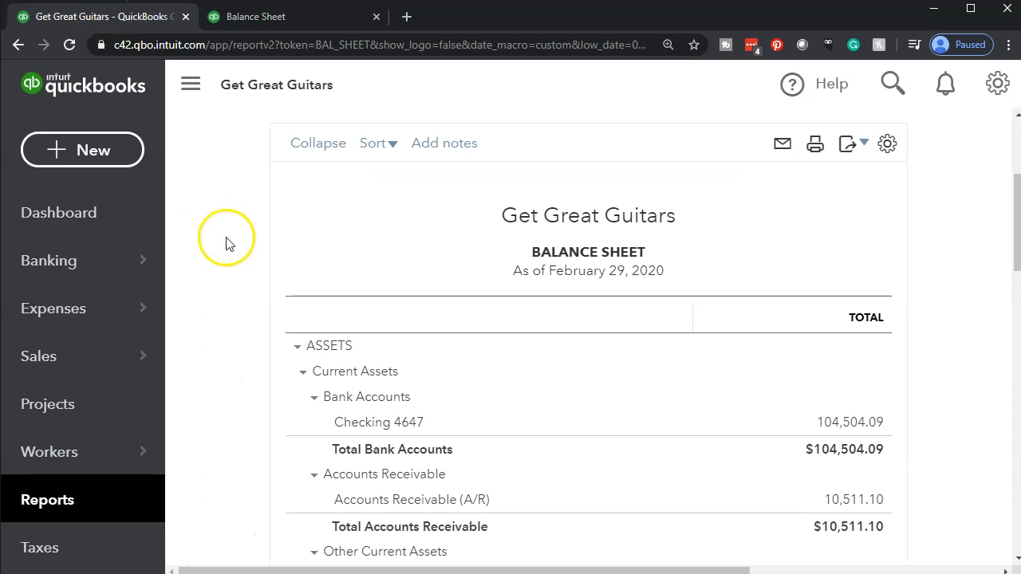
scroll(237, 317, "down", 1)
scroll(231, 324, "down", 1)
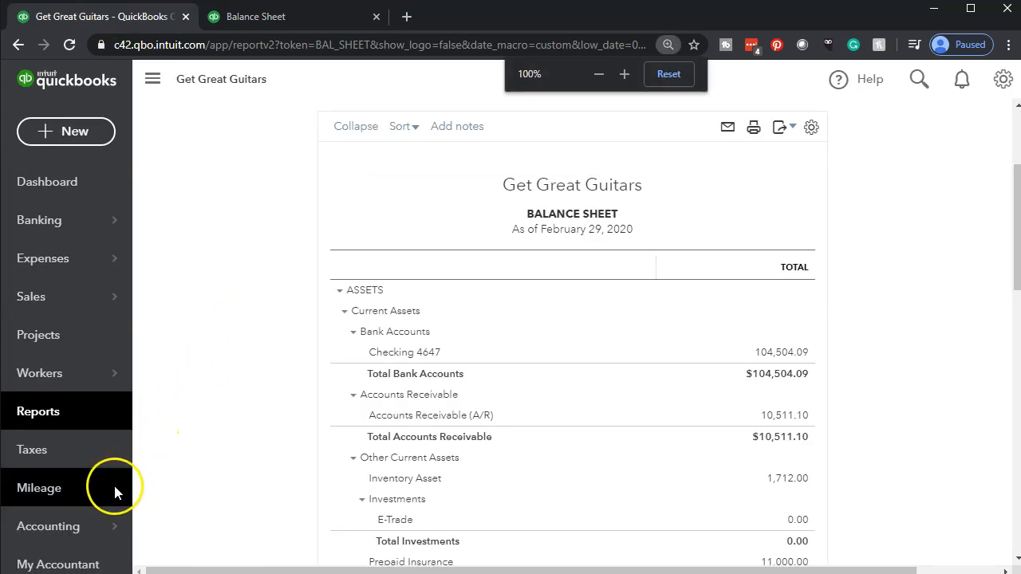
left_click(80, 526)
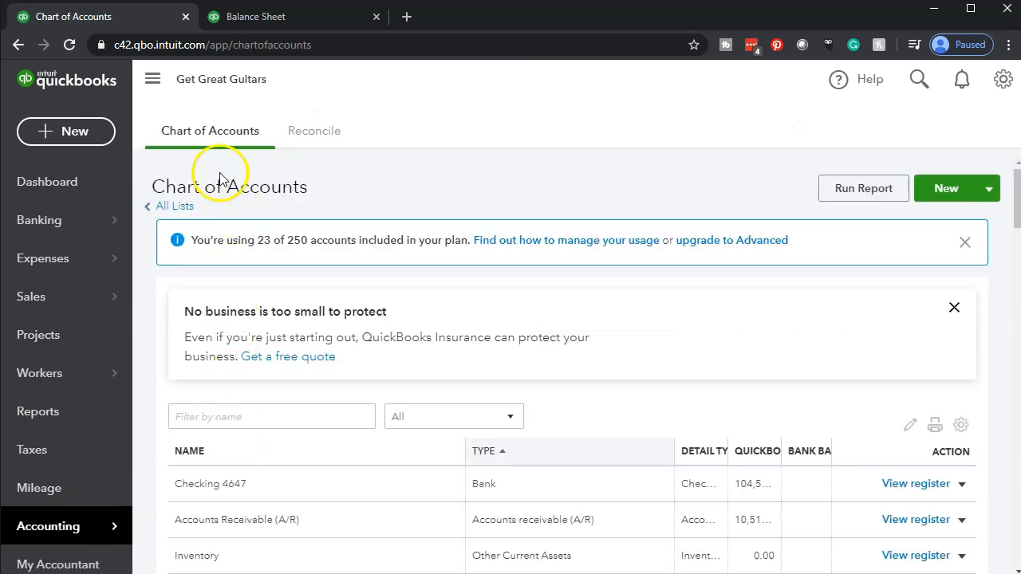
scroll(217, 163, "down", 5)
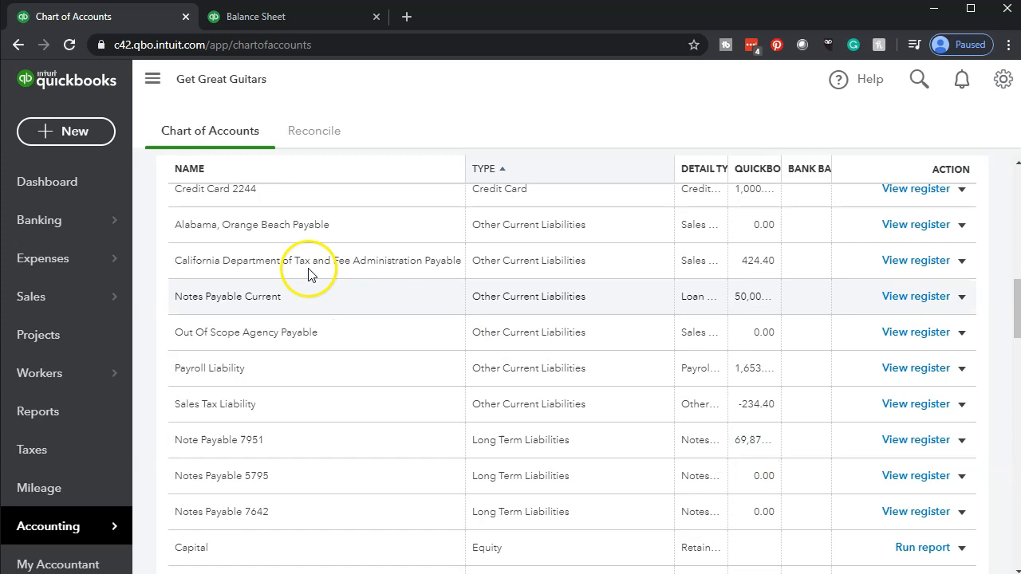
left_click(154, 80)
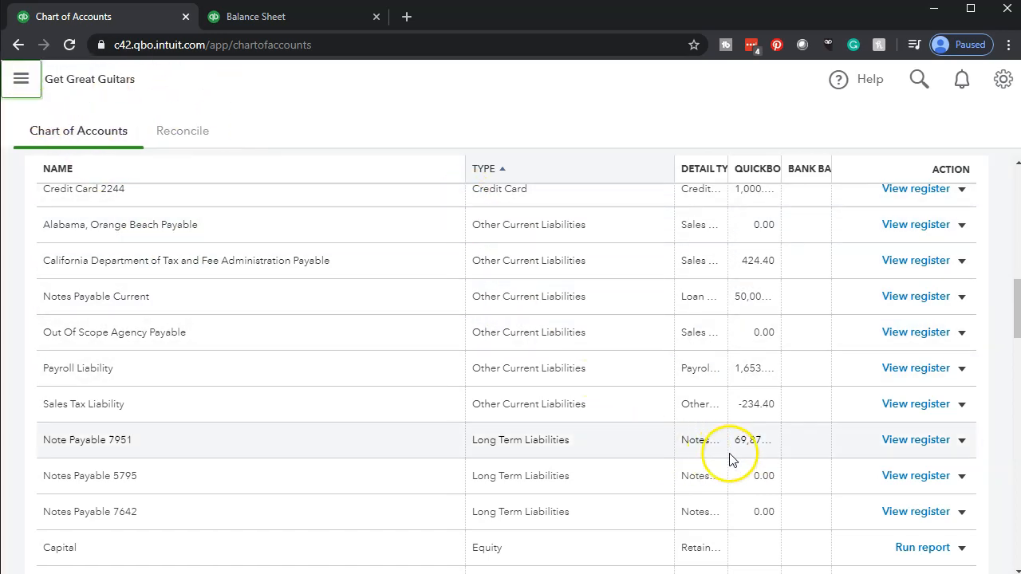
left_click(894, 441)
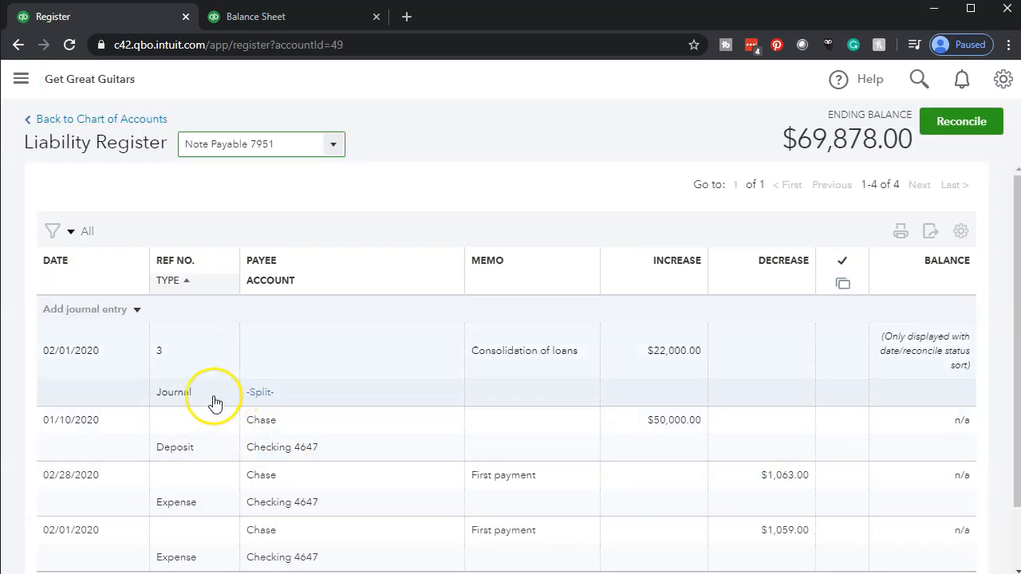
Add a new journal entry dated 02/29/2020 to the note payable register, leaving the payee, memo and increase amount blank
left_click(137, 310)
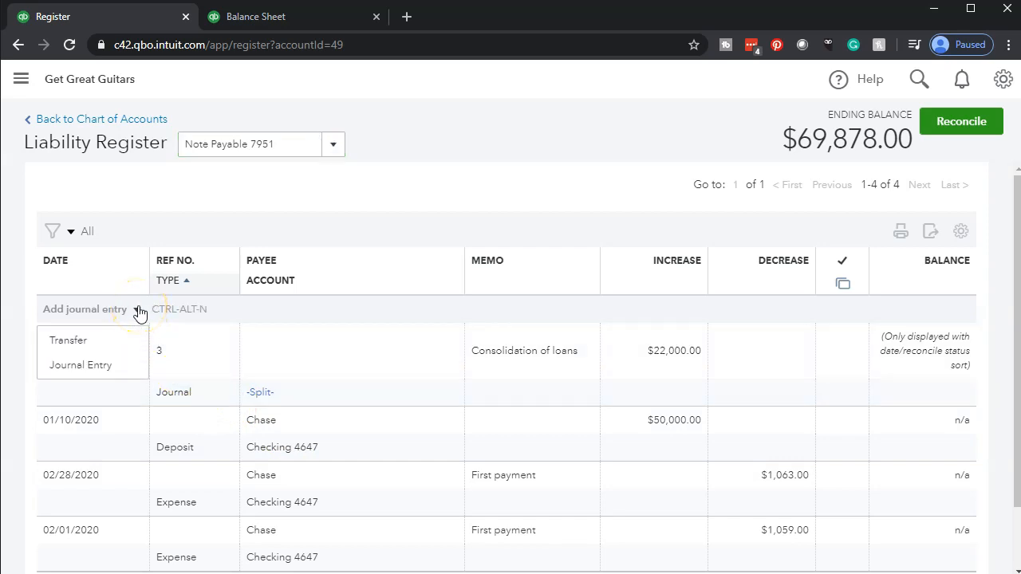
left_click(112, 373)
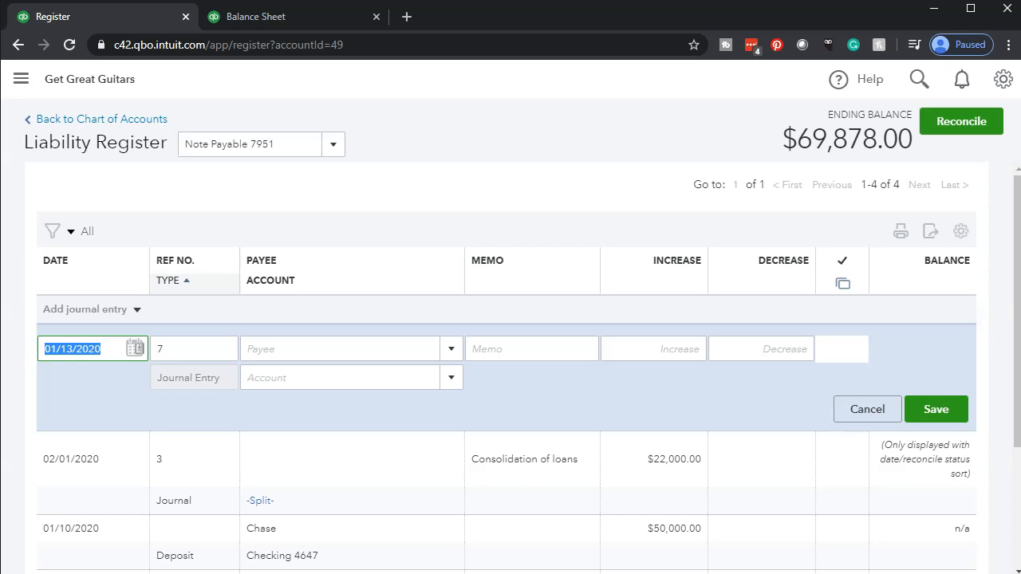
left_click_drag(105, 353, 41, 352)
type("022920")
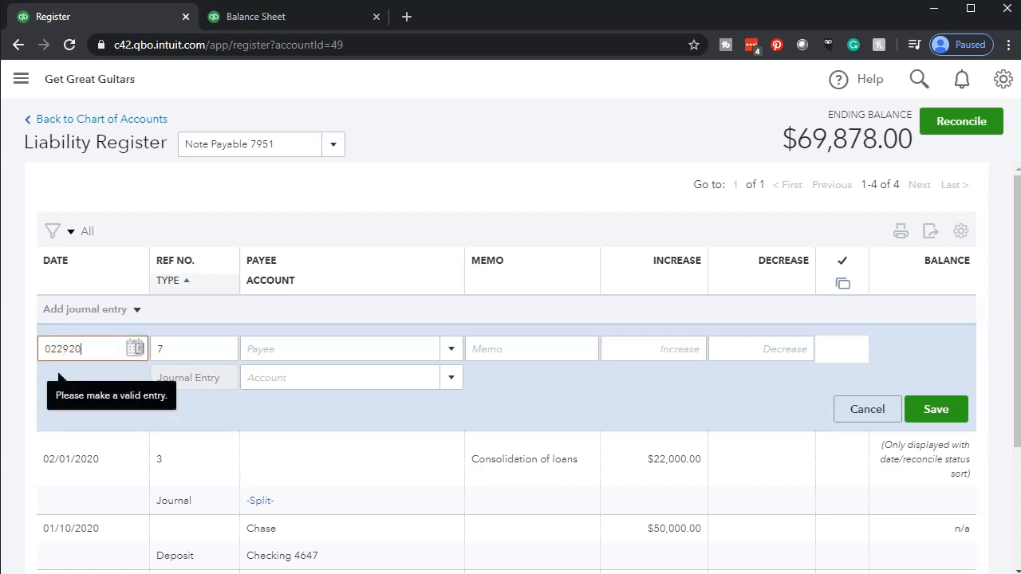
key("Tab")
key("Tab")
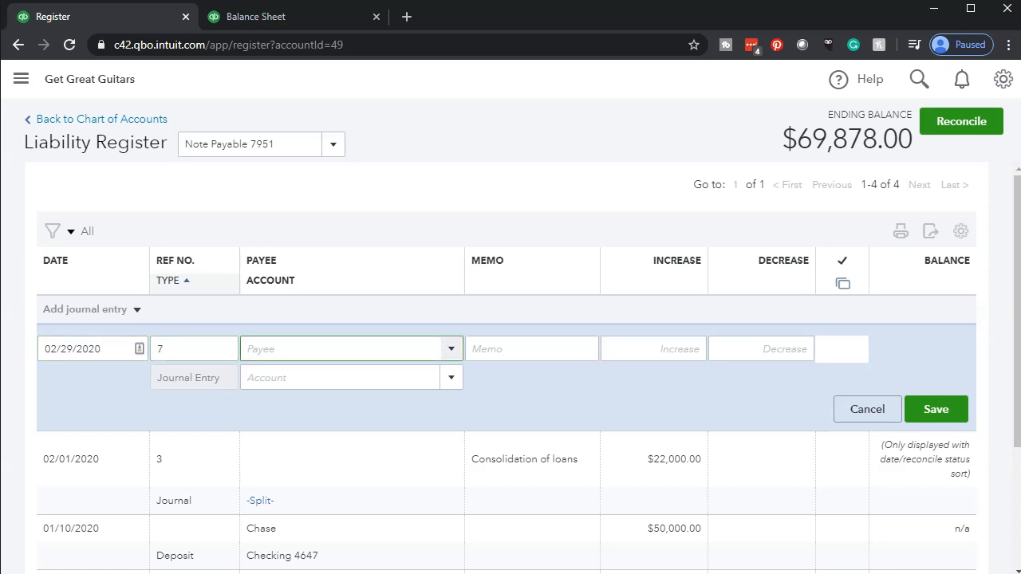
key("Tab")
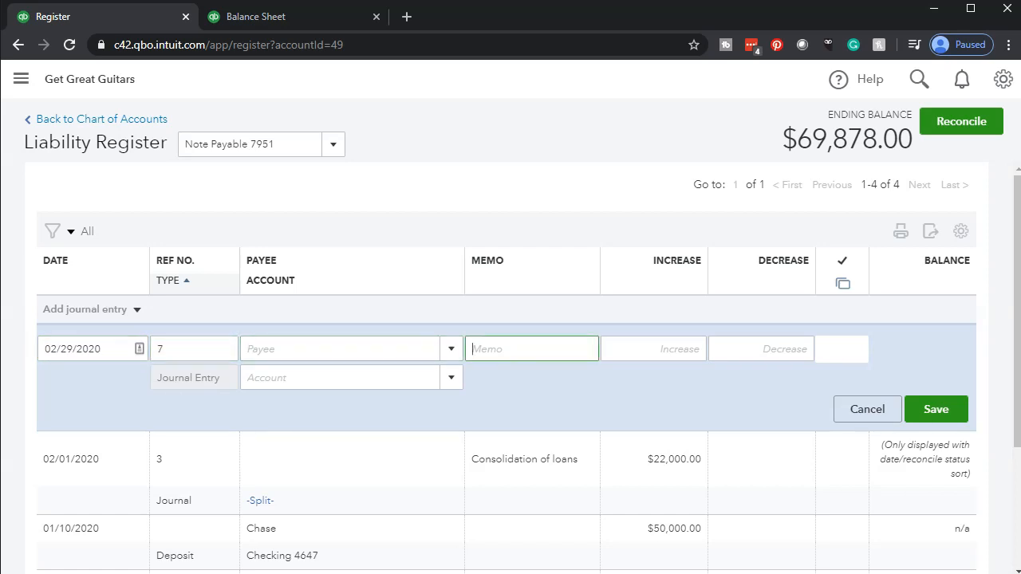
key("Tab")
key("Tab")
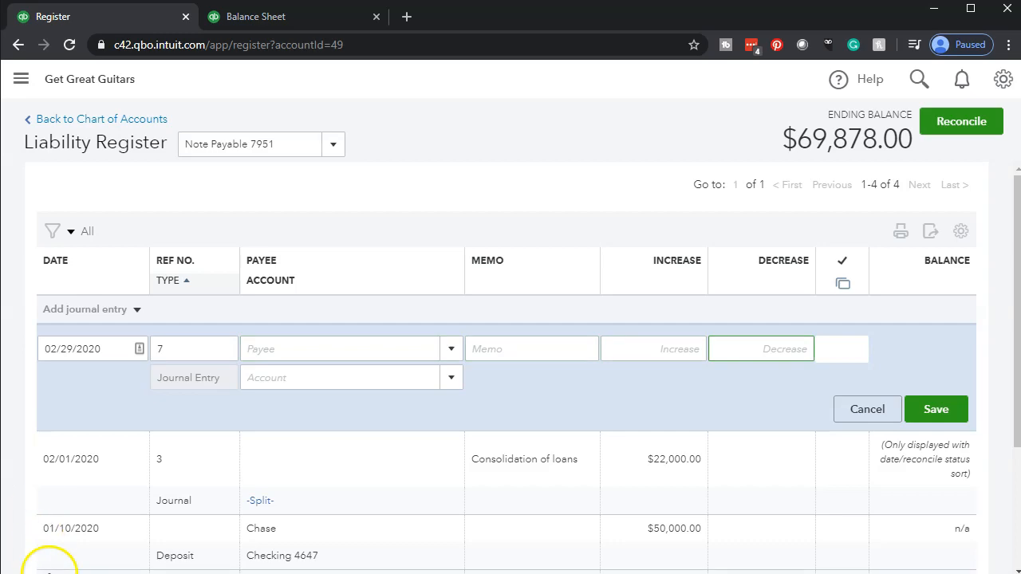
Check the short-term portion in the Excel amortization table and enter a decrease of 13,109 in the QuickBooks journal entry
key("alt+Tab")
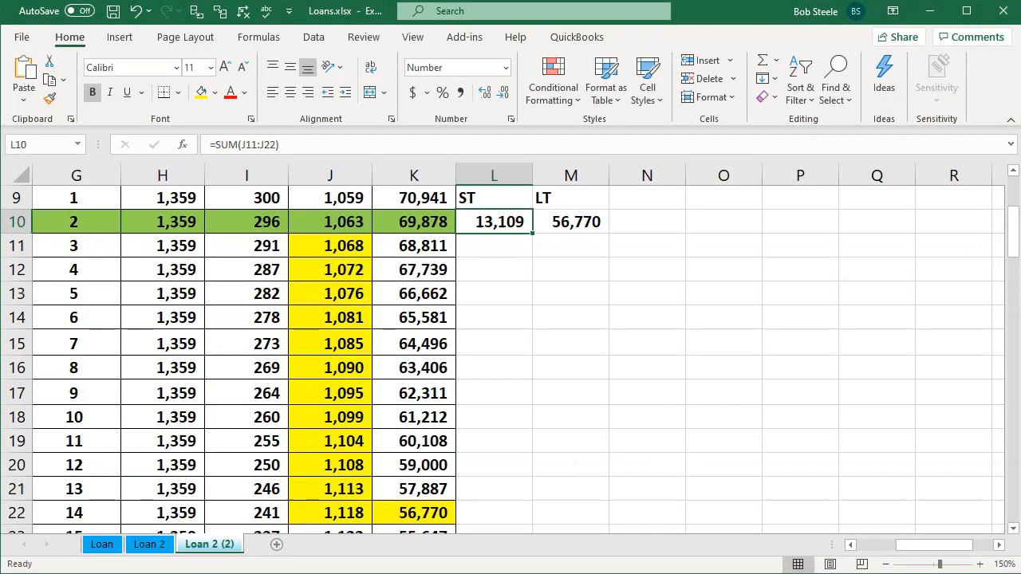
key("alt+Tab")
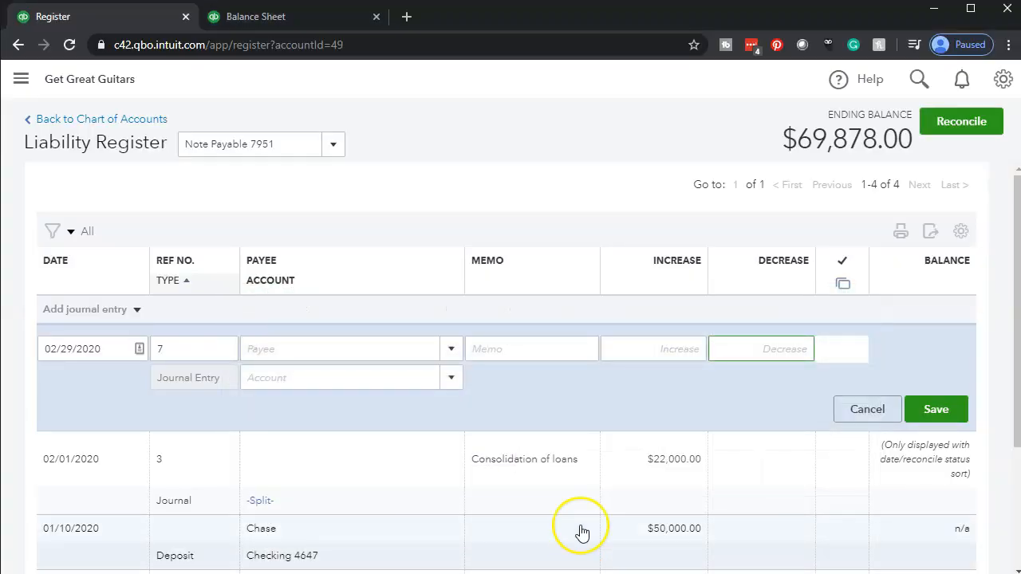
type("13,109")
key("Tab")
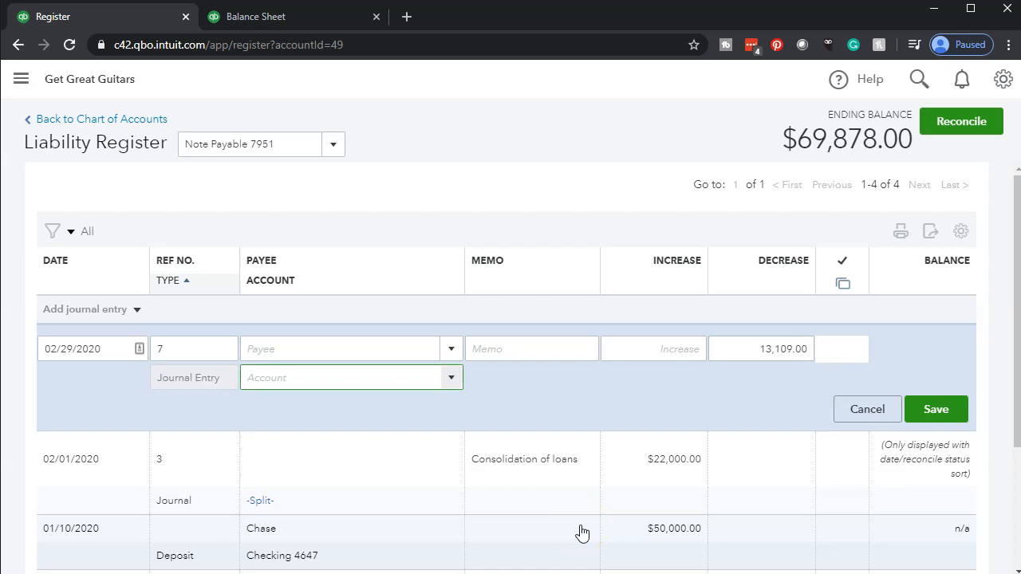
Set the journal entry's offset account to Notes Payable Current and save the entry
type("nt")
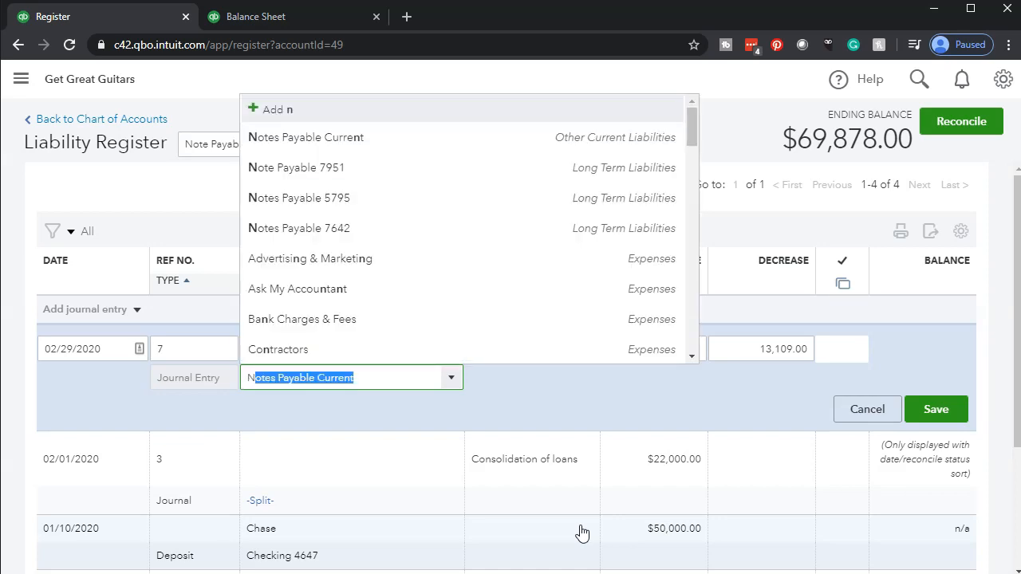
left_click(584, 526)
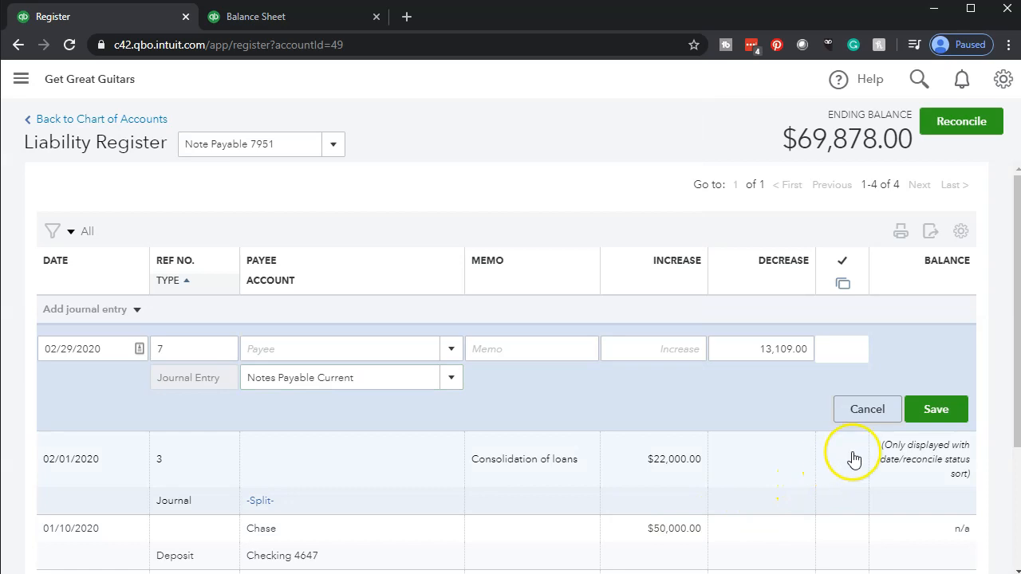
left_click(929, 413)
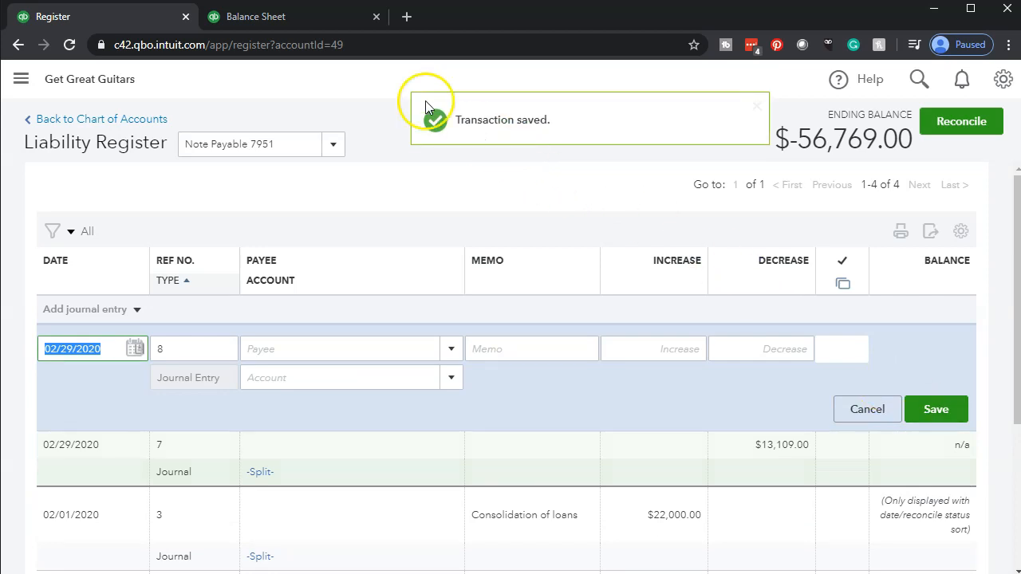
Refresh the balance sheet report in the other browser tab and review Notes Payable Current and the long-term notes payable
left_click(280, 19)
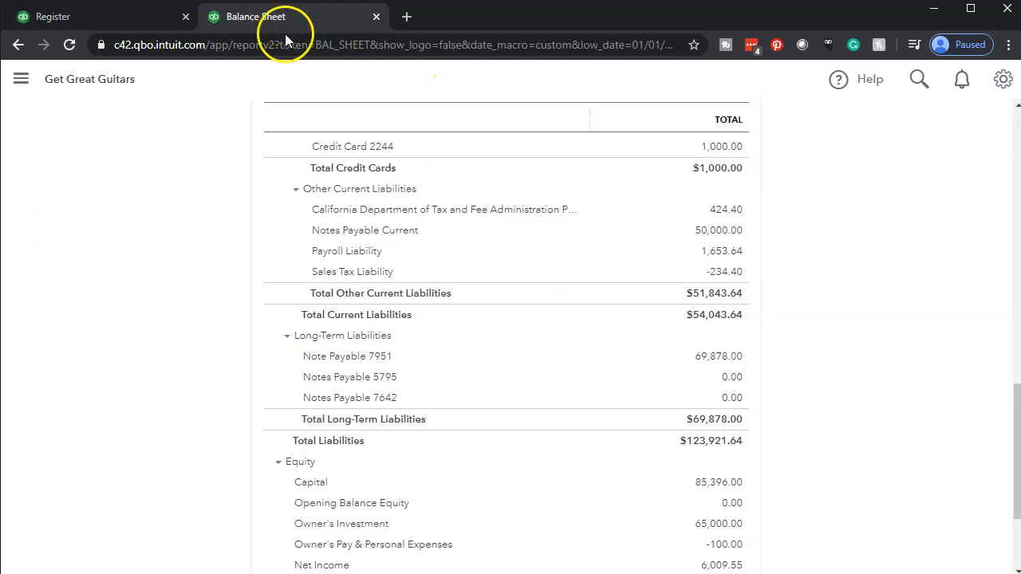
left_click(327, 44)
key("Return")
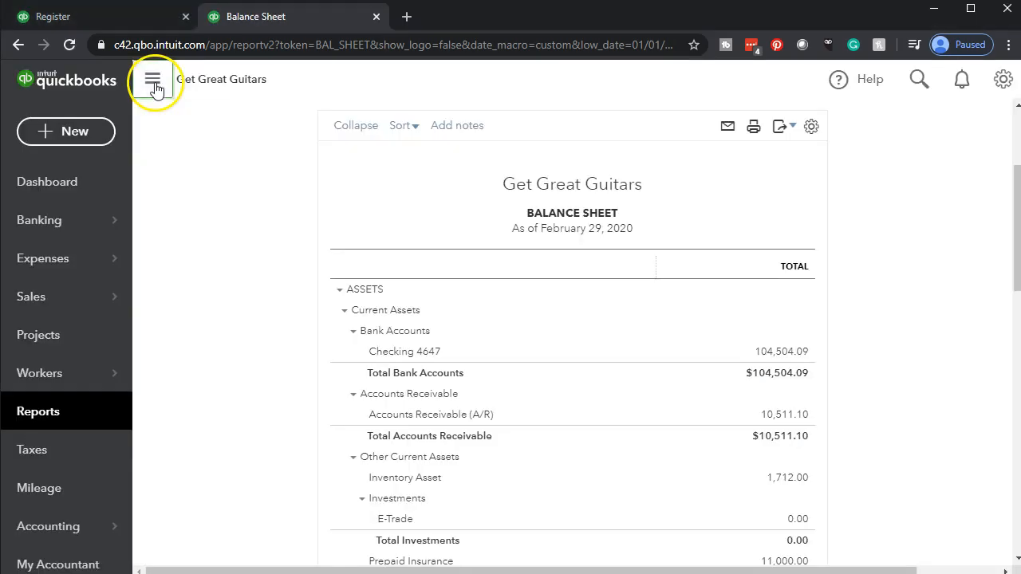
key("ctrl+plus")
key("ctrl+plus")
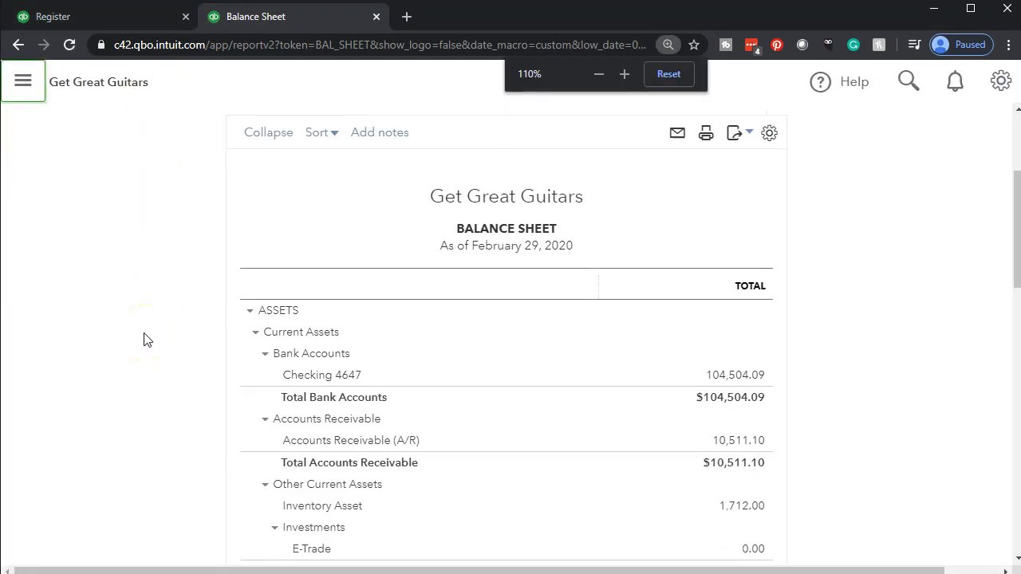
scroll(143, 339, "down", 9)
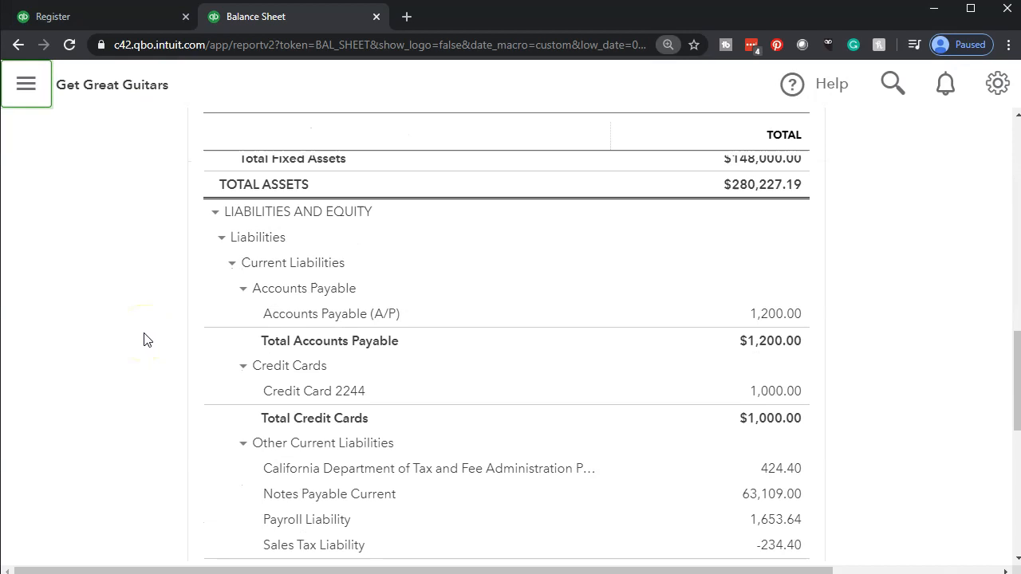
scroll(143, 340, "down", 3)
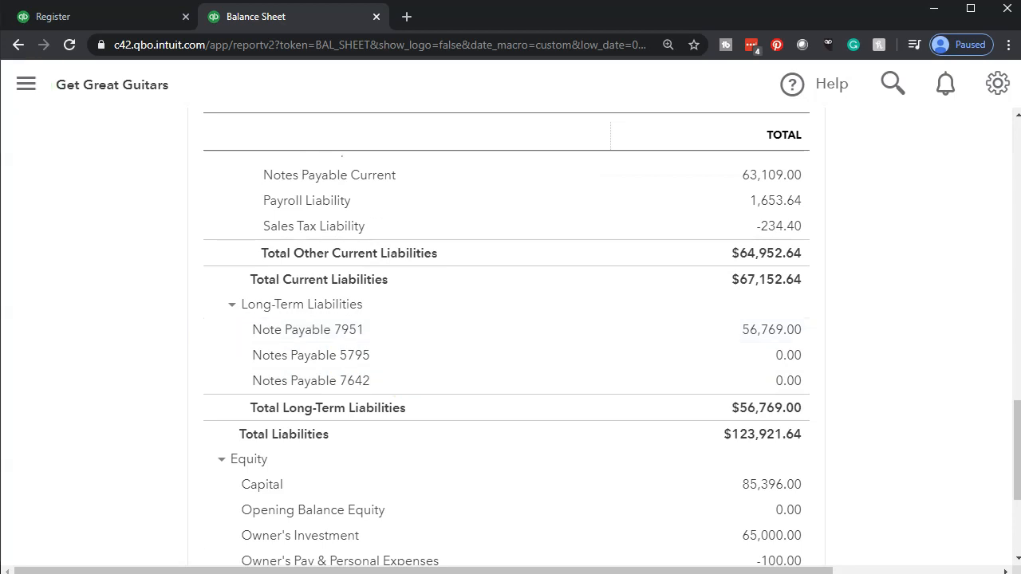
Switch to Excel and compare the principal after payment 14 in K22 with the long-term portion in M10
key("alt+Tab")
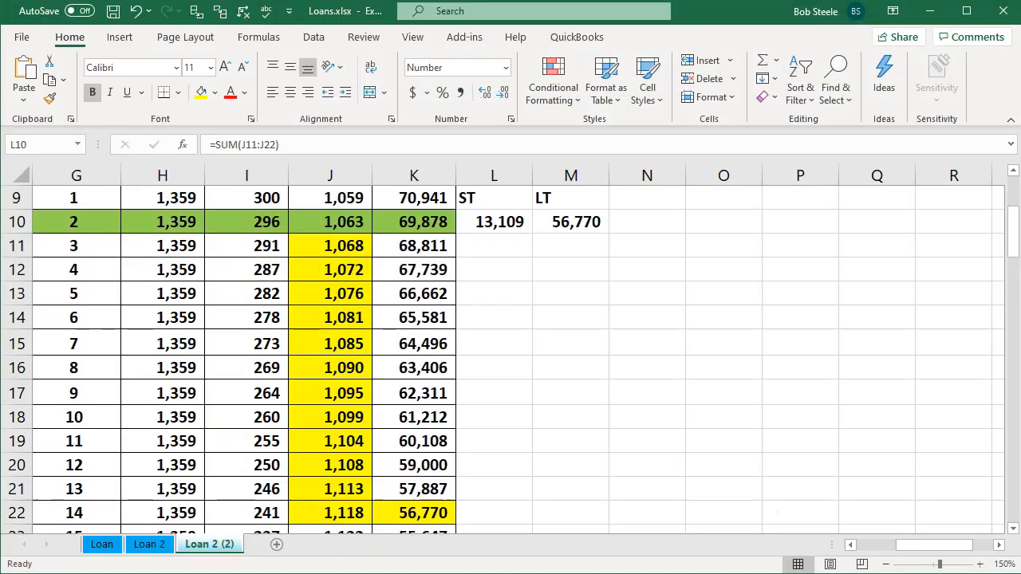
left_click(421, 520)
left_click(577, 229)
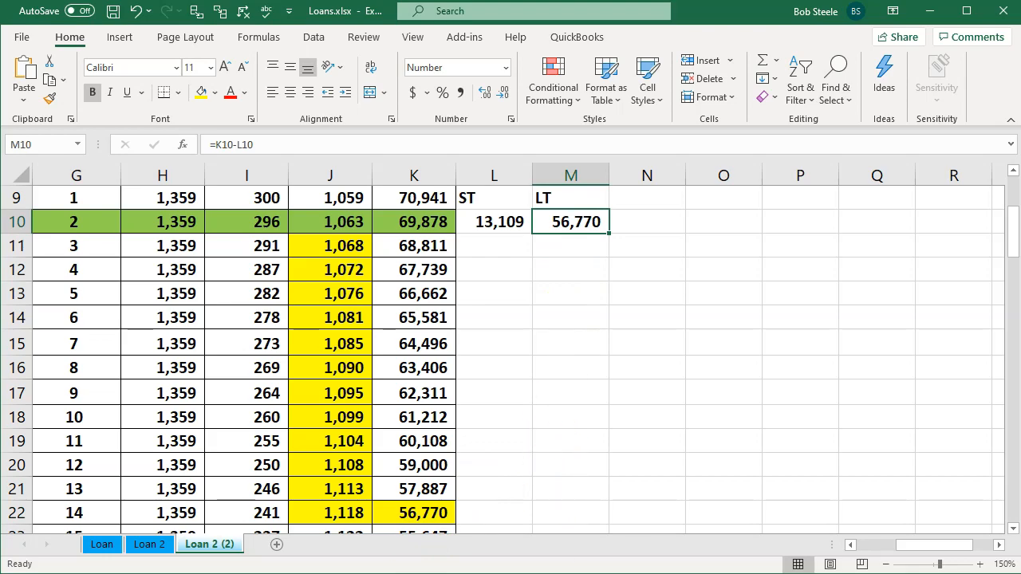
Open the Notes Payable Current transaction report from the balance sheet and check its amounts against the short-term total in L10 in Excel
left_click(571, 565)
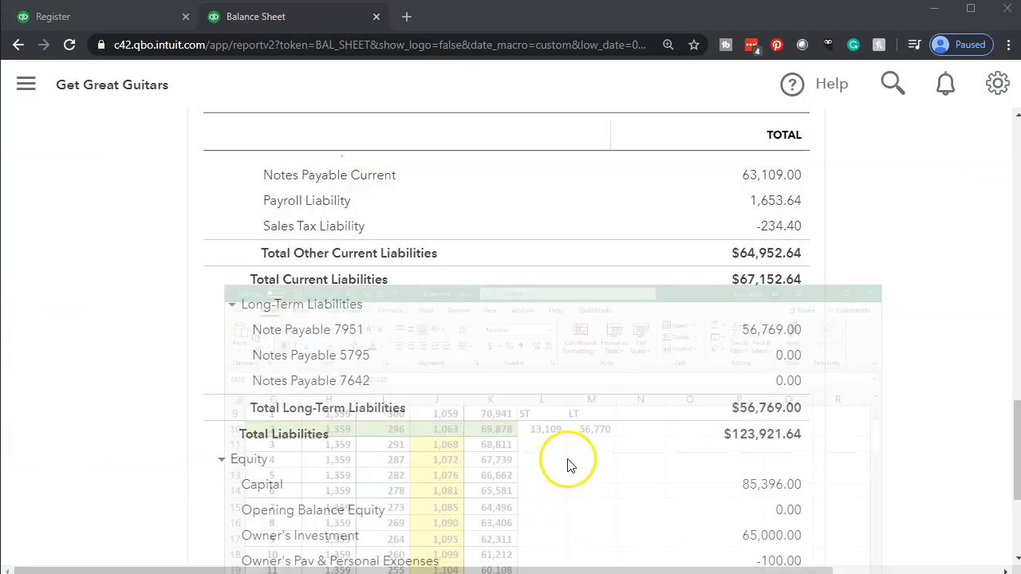
scroll(571, 465, "up", 2)
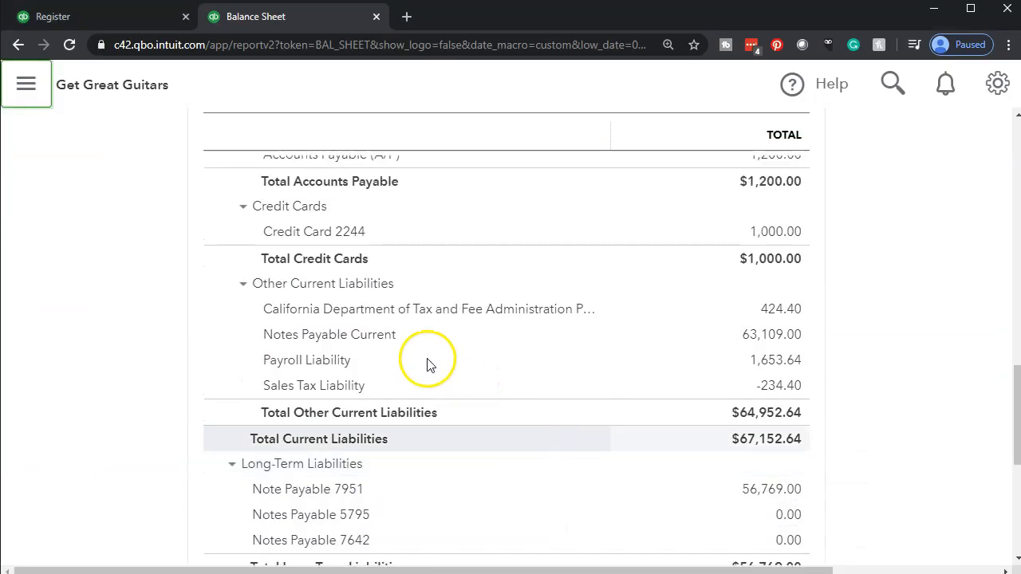
left_click(773, 335)
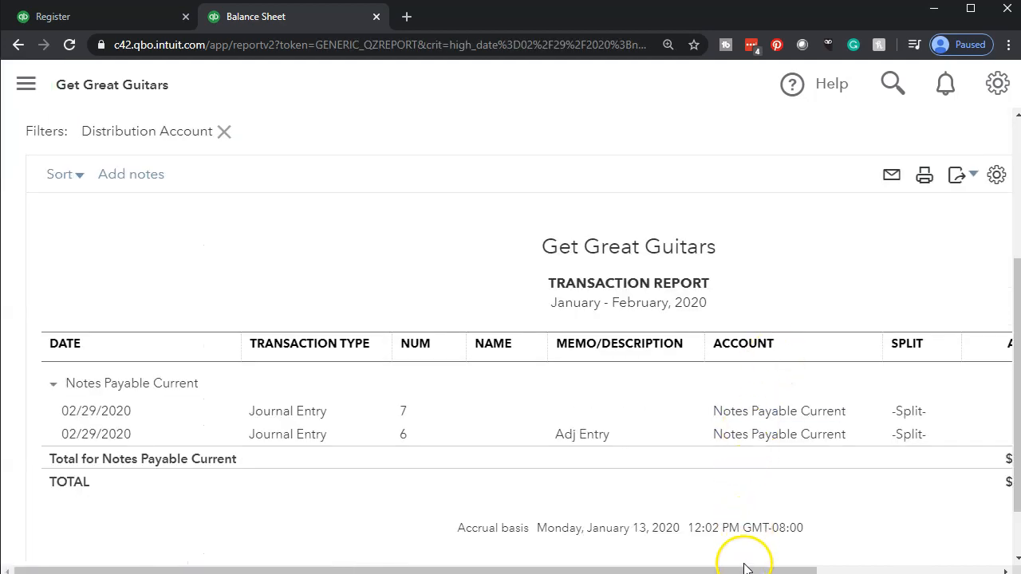
left_click_drag(744, 569, 868, 569)
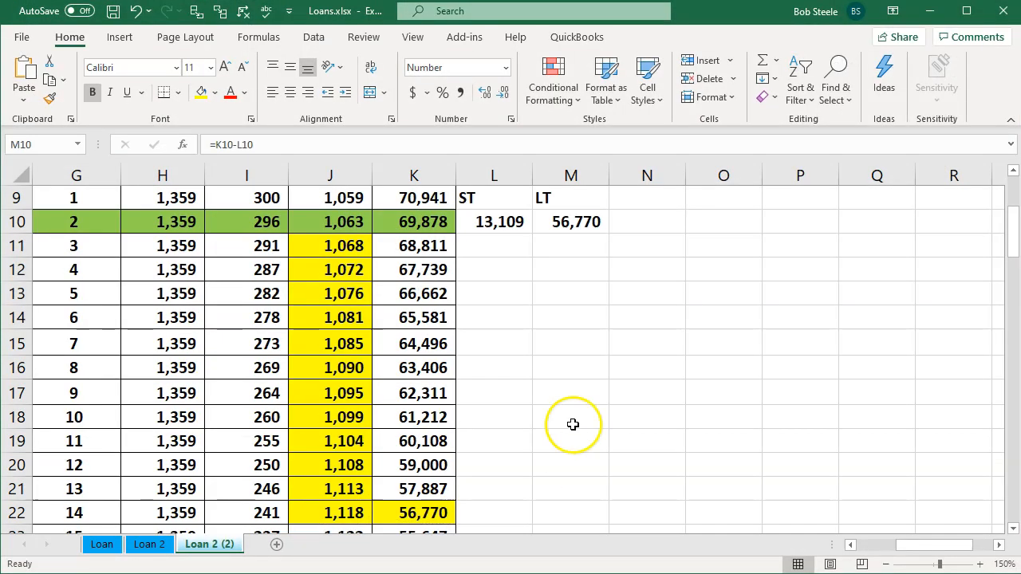
left_click(500, 226)
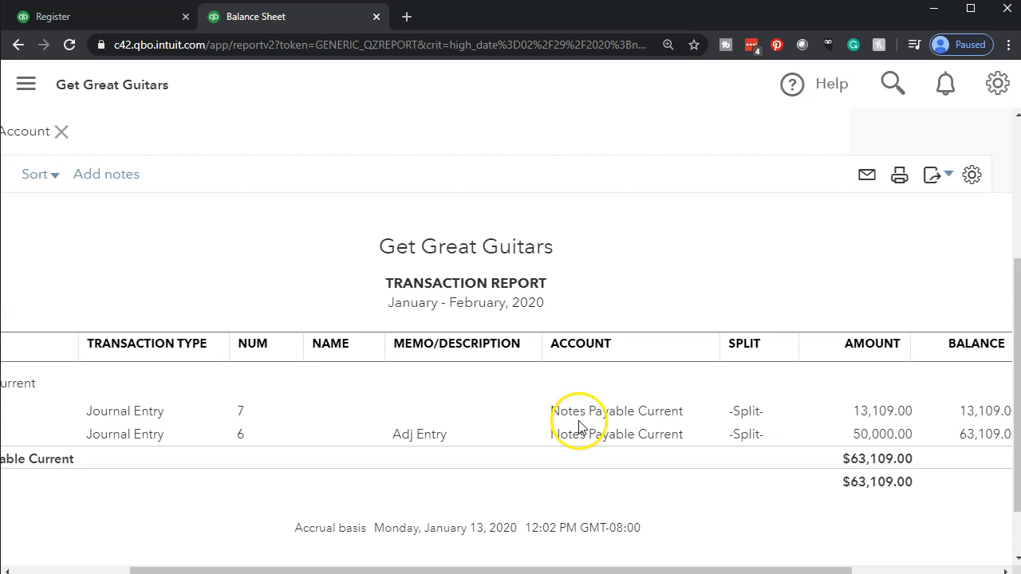
Open the 13,109.00 journal entry from the transaction report and enter "Adj Entry" as the description of its first line
left_click_drag(614, 570, 809, 428)
left_click(819, 419)
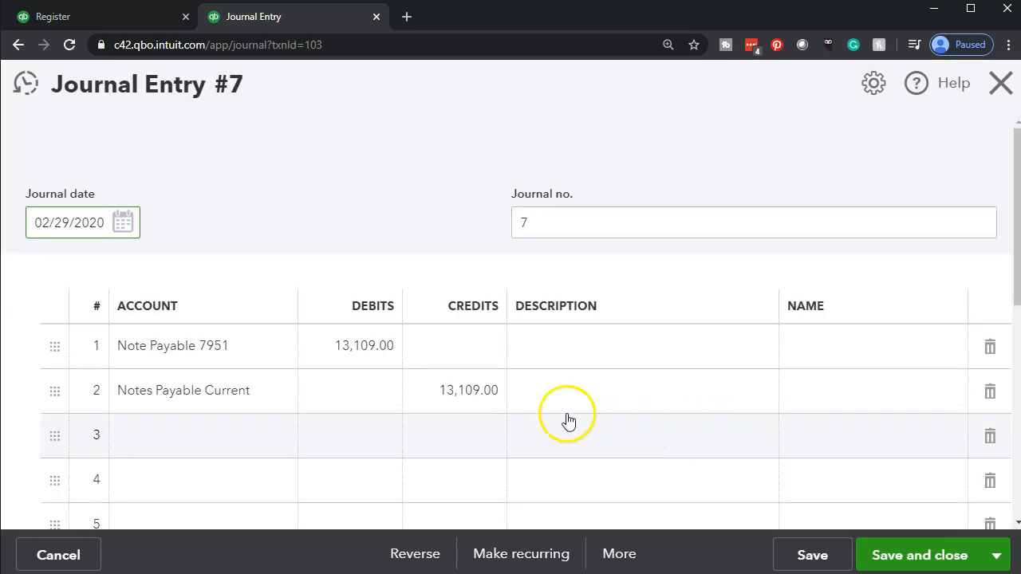
left_click(544, 353)
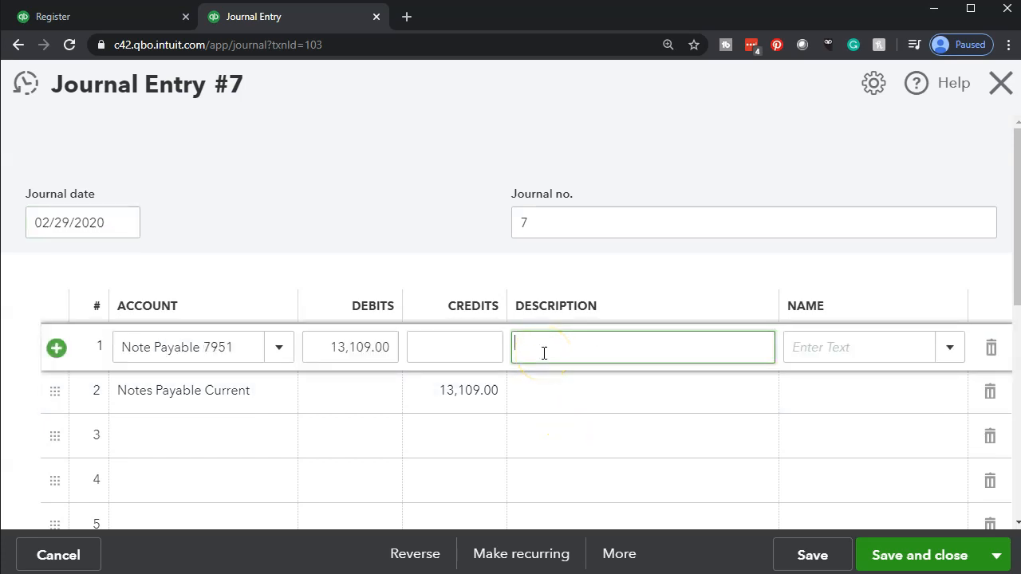
type("Adj Entry")
key("Tab")
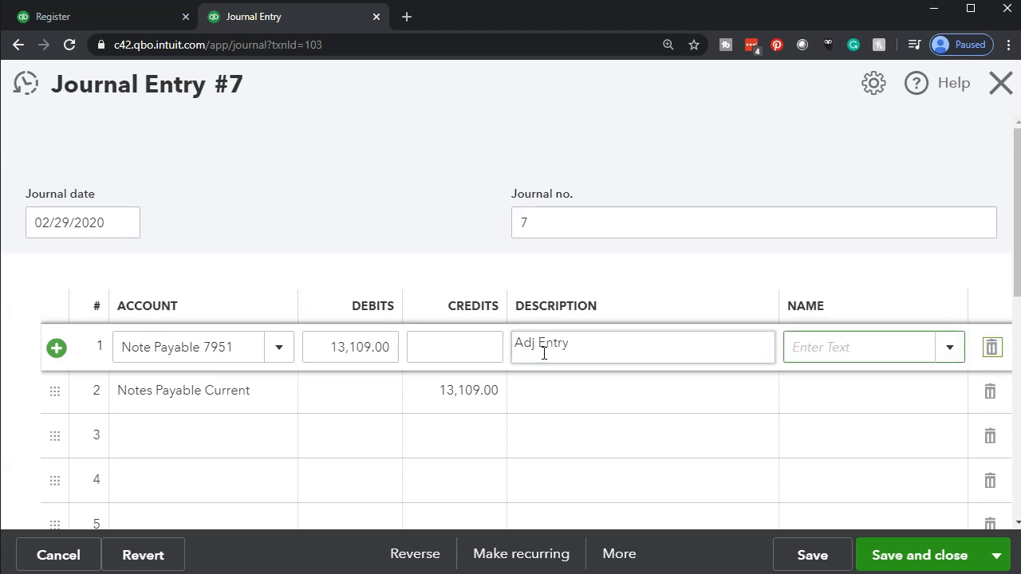
Enter "Adj Entry" as the description of the Notes Payable Current line, then save and close the journal entry
key("Tab")
key("Tab")
key("Tab")
key("Tab")
type("Adj Entr")
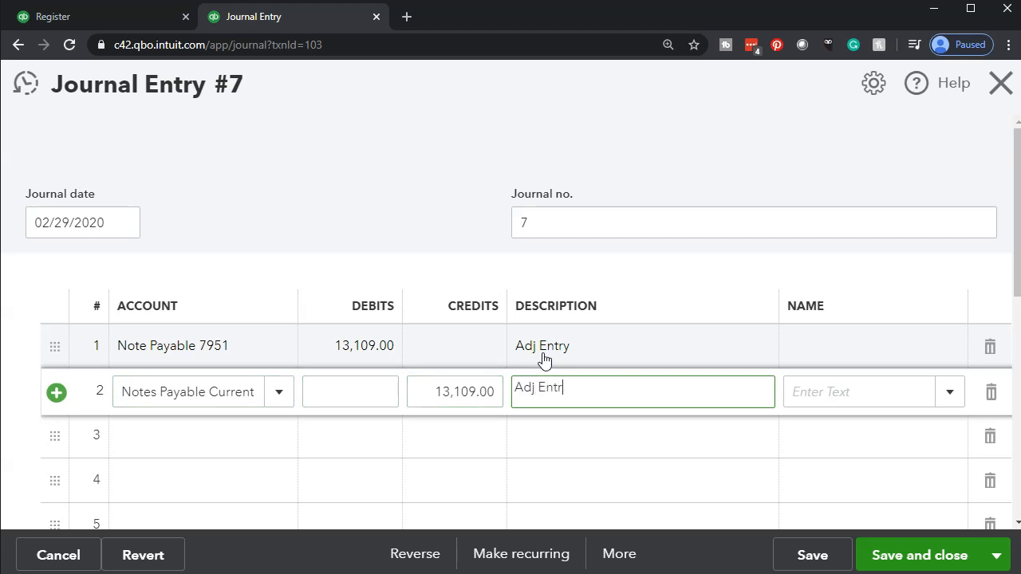
key("Tab")
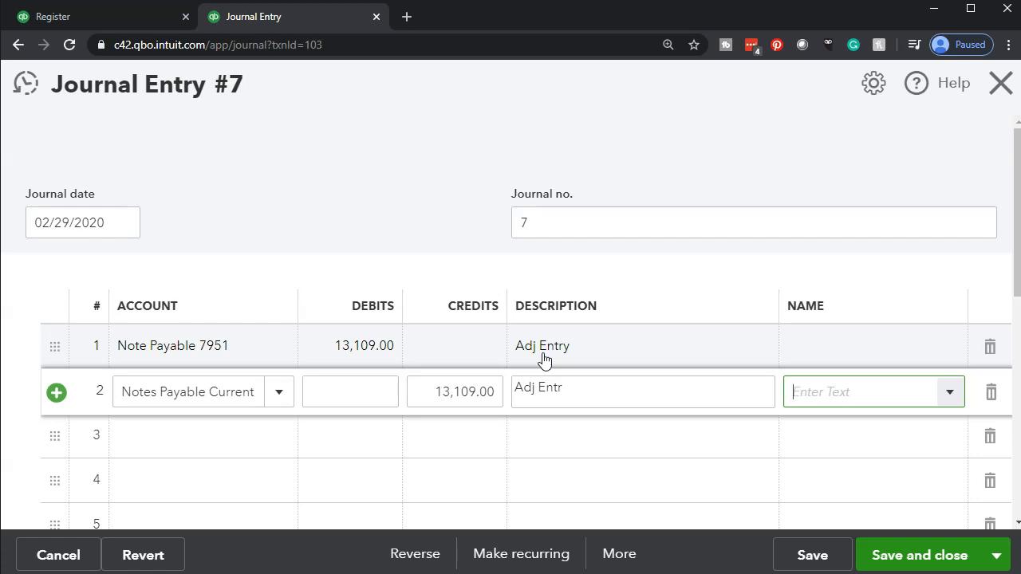
left_click(580, 380)
left_click(584, 396)
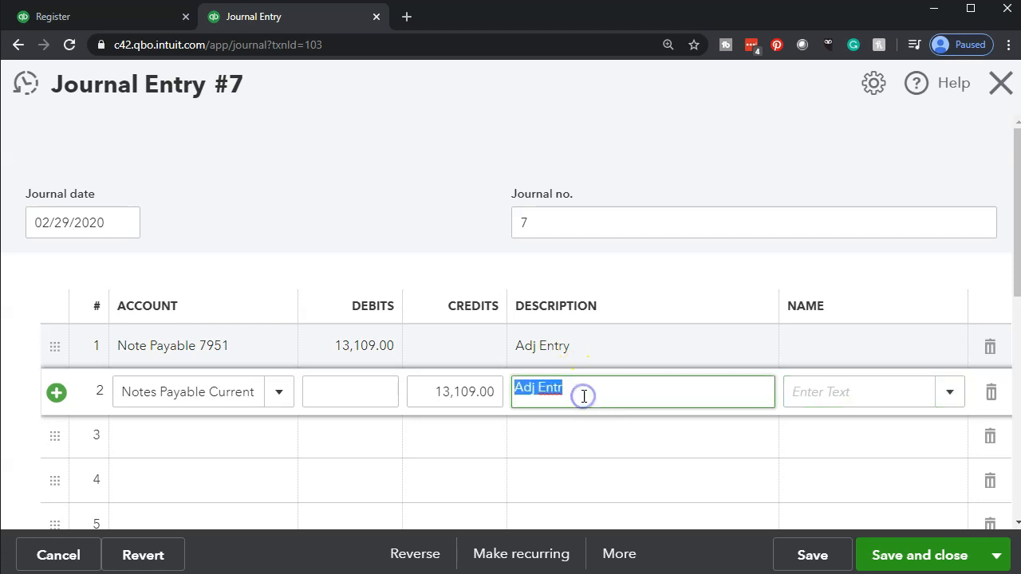
left_click(584, 397)
type("y")
key("Tab")
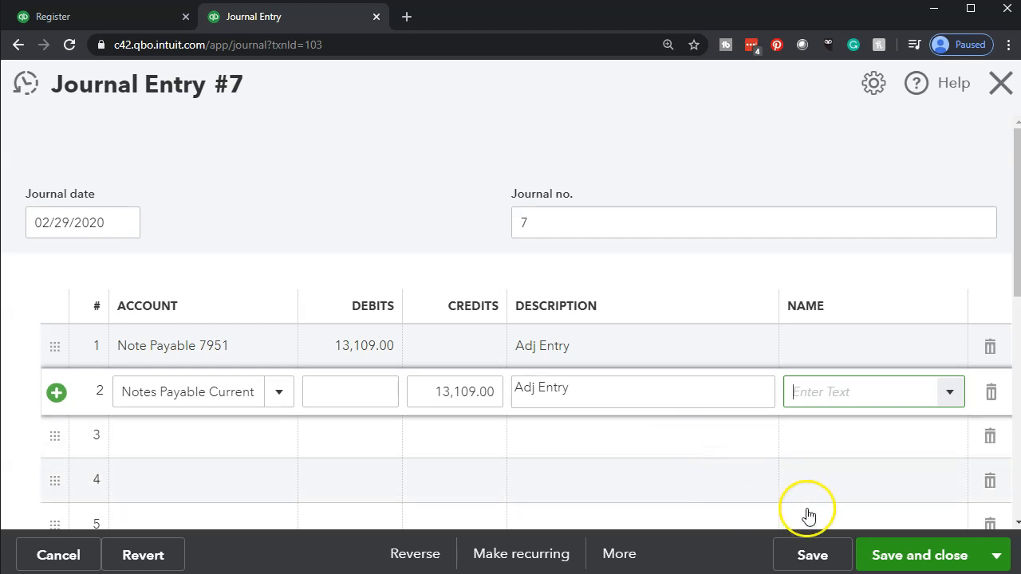
left_click(890, 555)
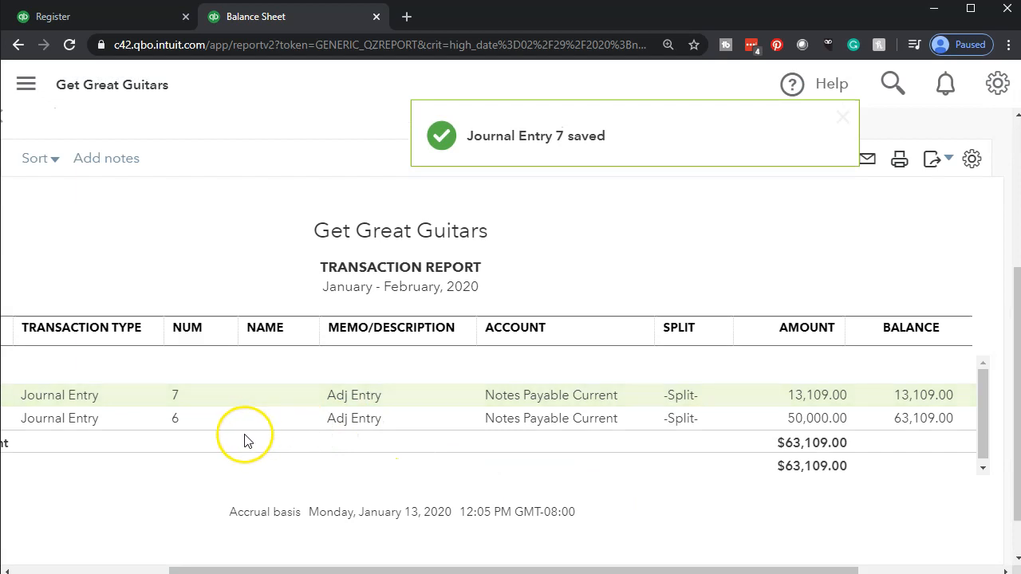
Return to the balance sheet summary and review Notes Payable Current and the long-term liabilities
scroll(226, 457, "up", 3)
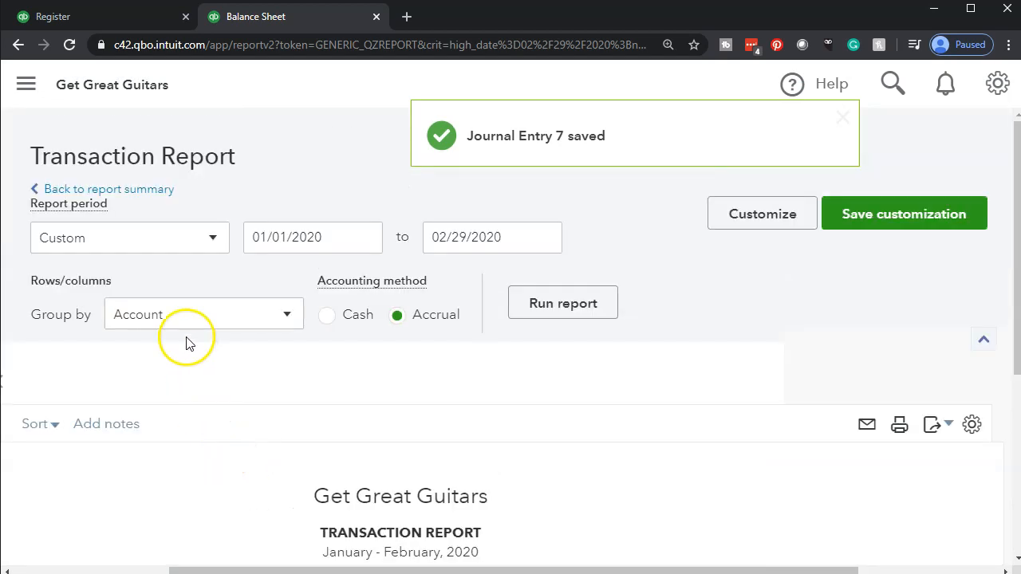
left_click(132, 193)
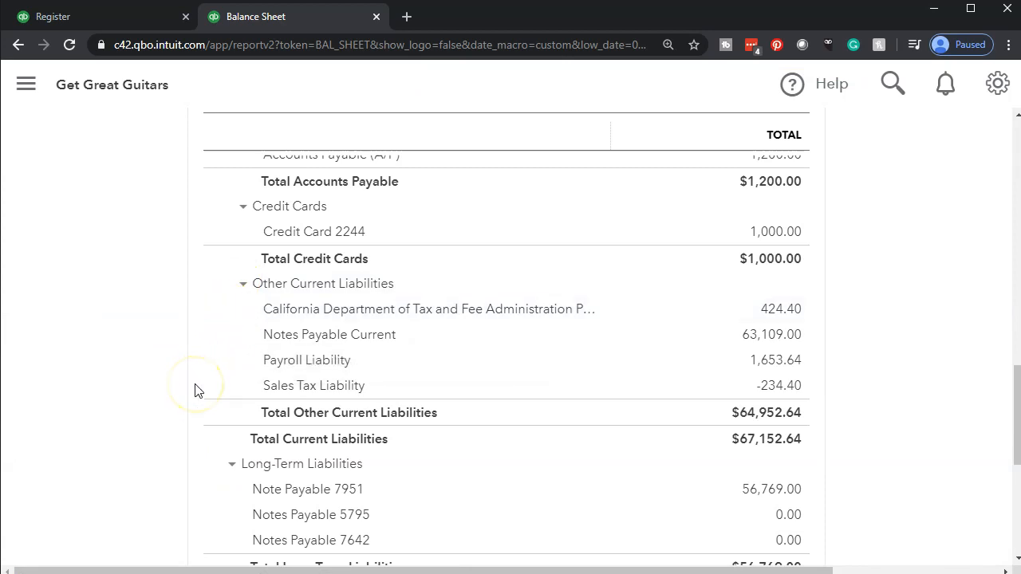
scroll(197, 391, "down", 1)
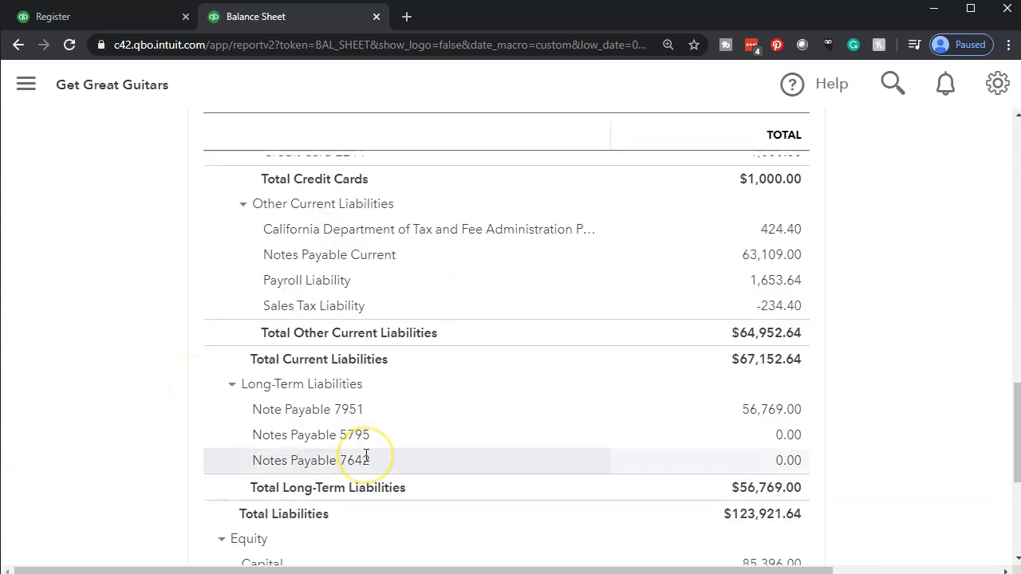